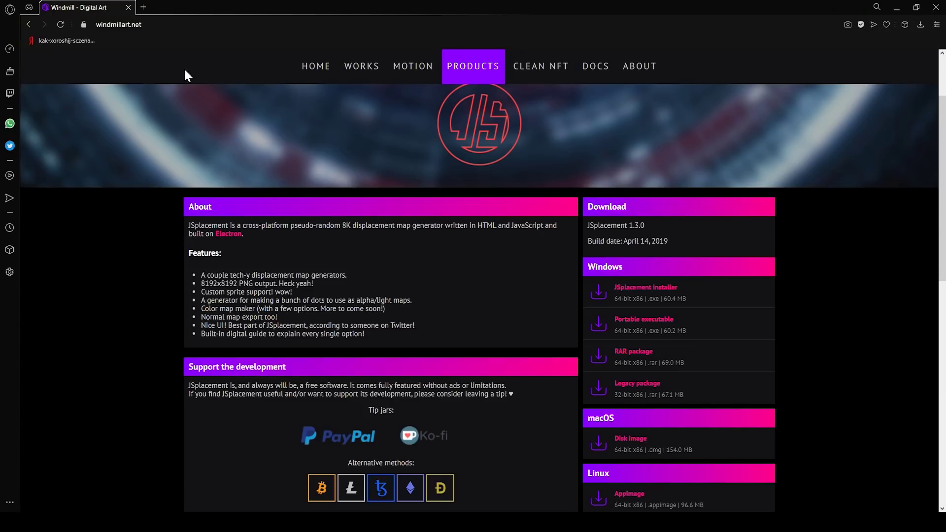
Step: Go to the JSplacement product page on windmillart.net and launch JSplacement
{"action": "left_click", "coordinate": [214, 29]}
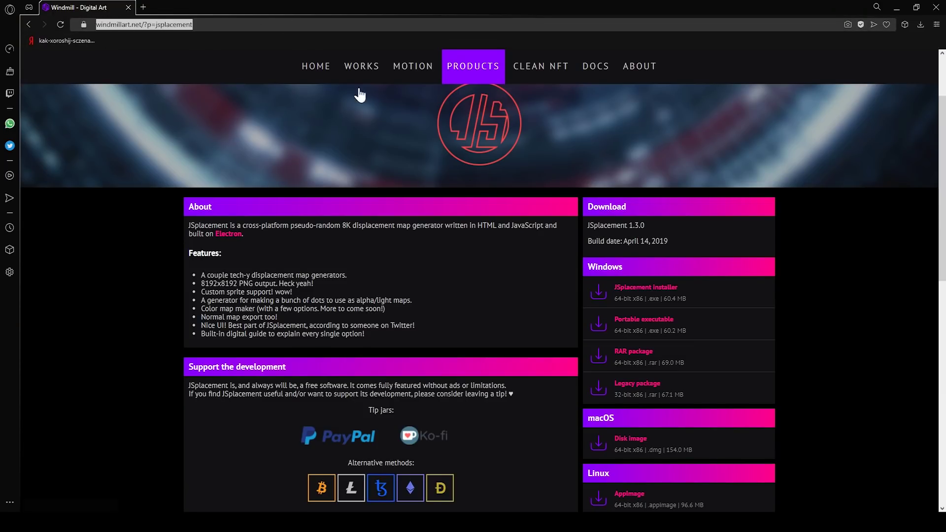
{"action": "left_click", "coordinate": [635, 287]}
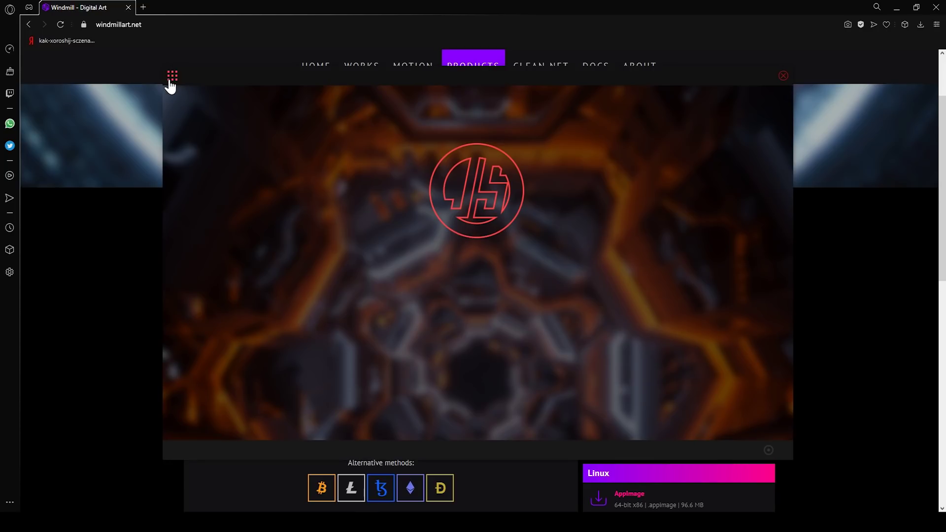
Step: Generate a JSplacement 2 map, trying Crap Pack, BIG:DATA and Aggromaxx before returning to Classic Set
{"action": "left_click", "coordinate": [170, 80]}
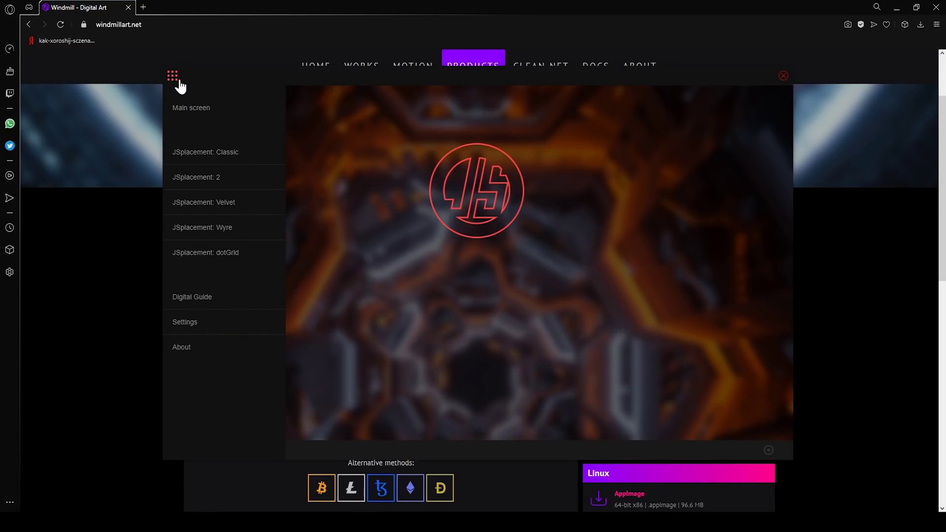
{"action": "left_click", "coordinate": [212, 179]}
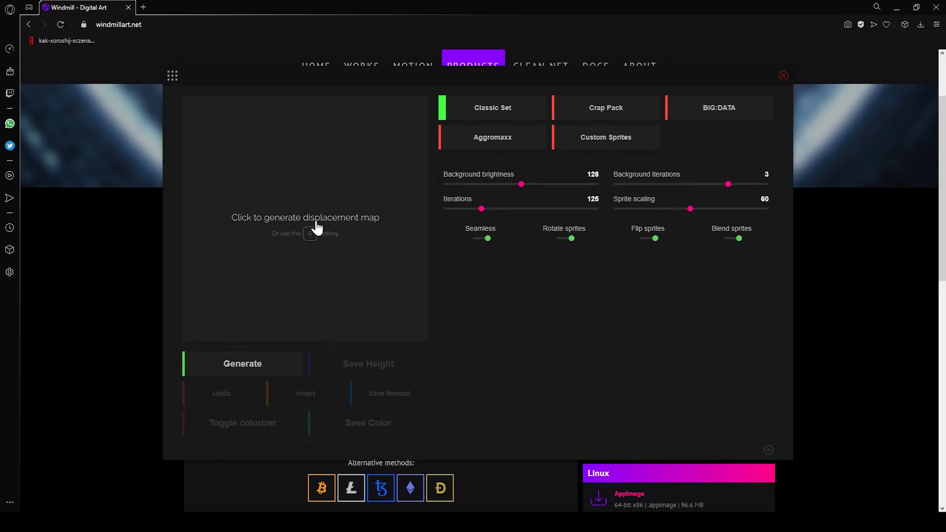
{"action": "left_click", "coordinate": [335, 189]}
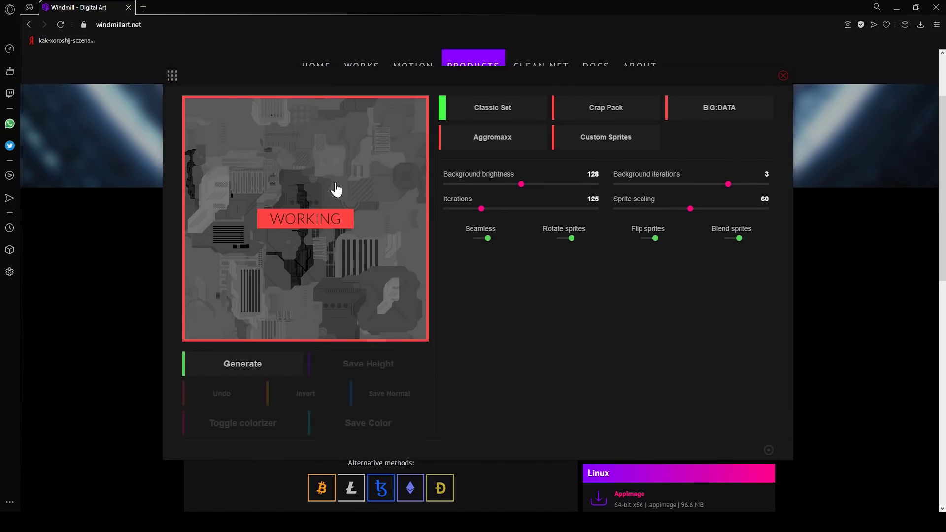
{"action": "left_click", "coordinate": [584, 113]}
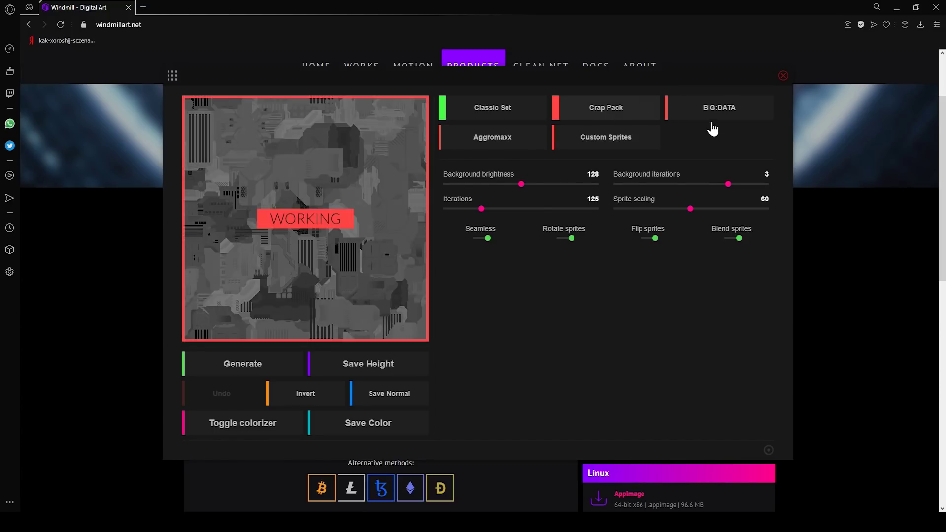
{"action": "left_click", "coordinate": [709, 117]}
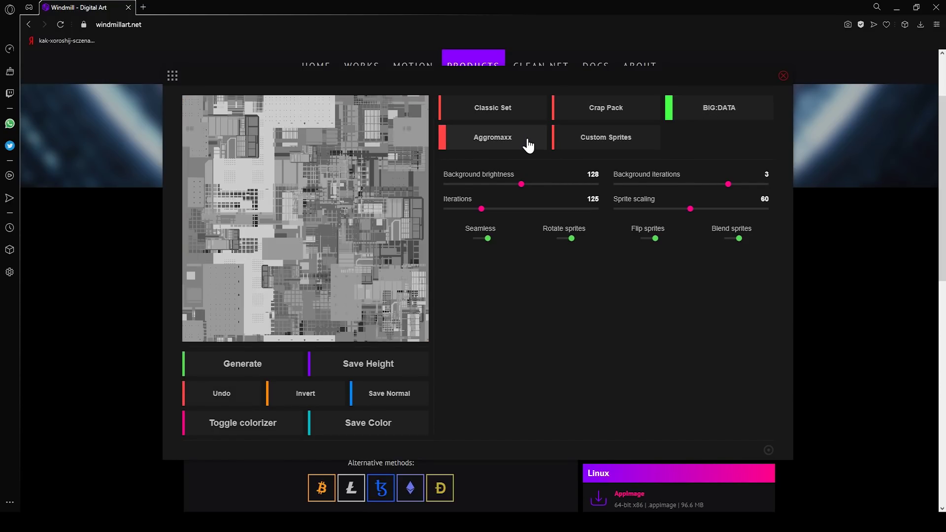
{"action": "left_click", "coordinate": [525, 144]}
{"action": "left_click", "coordinate": [517, 110]}
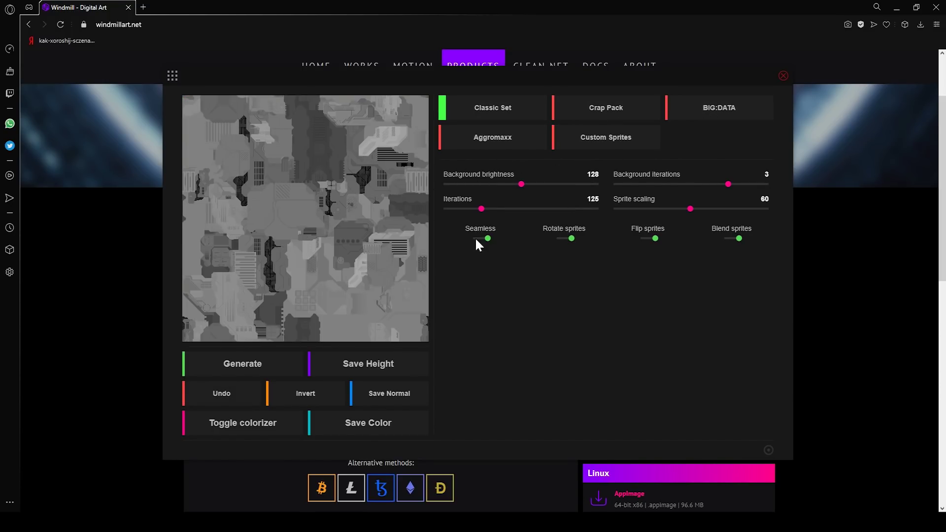
Step: Save the height map, a gradient-colorized colour map, and the normal map as images
{"action": "left_click", "coordinate": [381, 364]}
{"action": "left_click", "coordinate": [610, 435]}
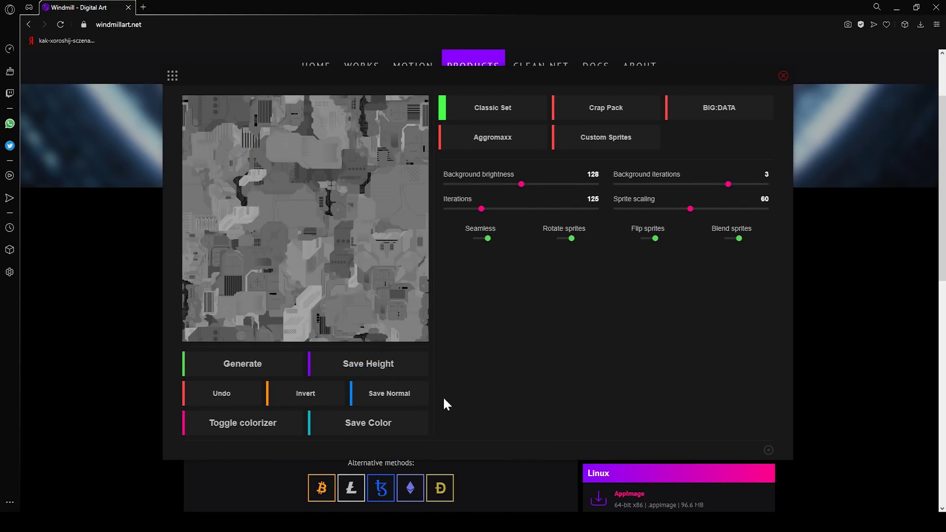
{"action": "left_click", "coordinate": [238, 423]}
{"action": "left_click", "coordinate": [330, 105]}
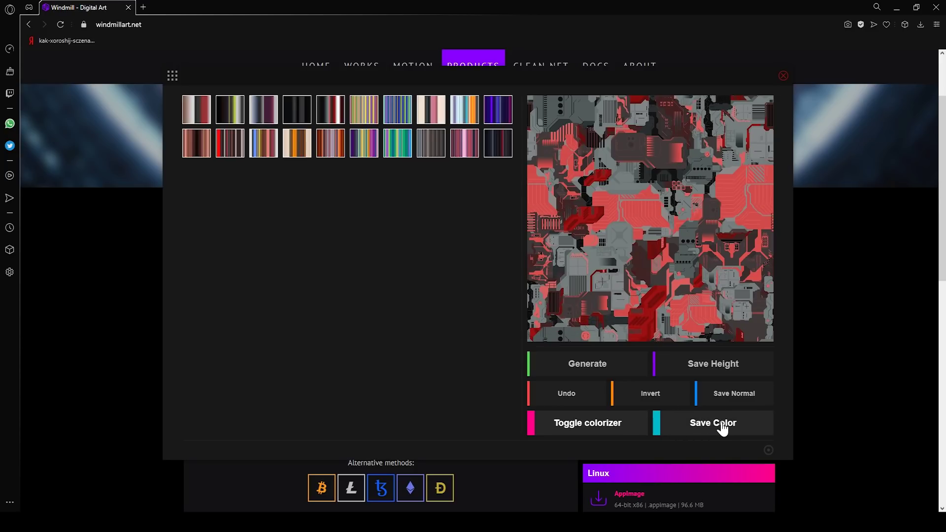
{"action": "left_click", "coordinate": [665, 428]}
{"action": "left_click", "coordinate": [616, 431]}
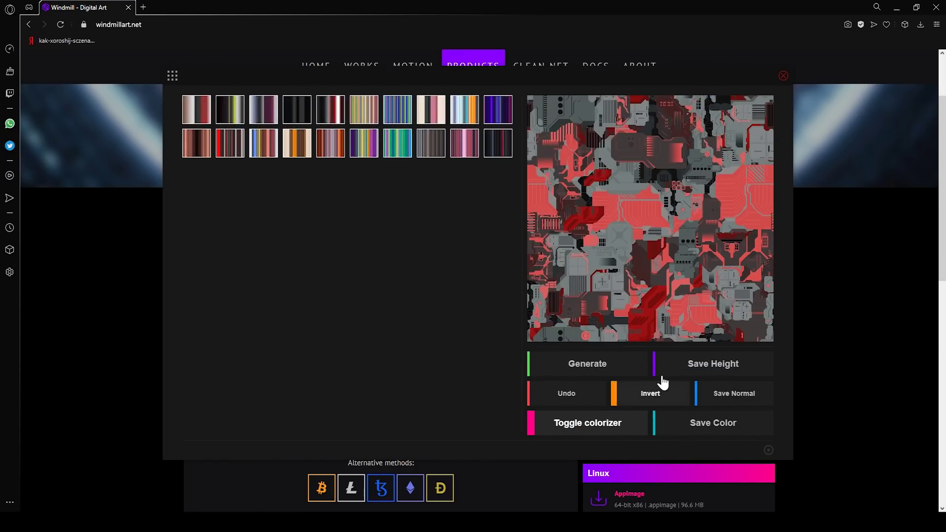
{"action": "left_click", "coordinate": [731, 401]}
{"action": "left_click", "coordinate": [610, 435]}
Step: Try other generators, ending on the Wyre and dotGrid generators
{"action": "left_click", "coordinate": [169, 76]}
{"action": "left_click", "coordinate": [241, 209]}
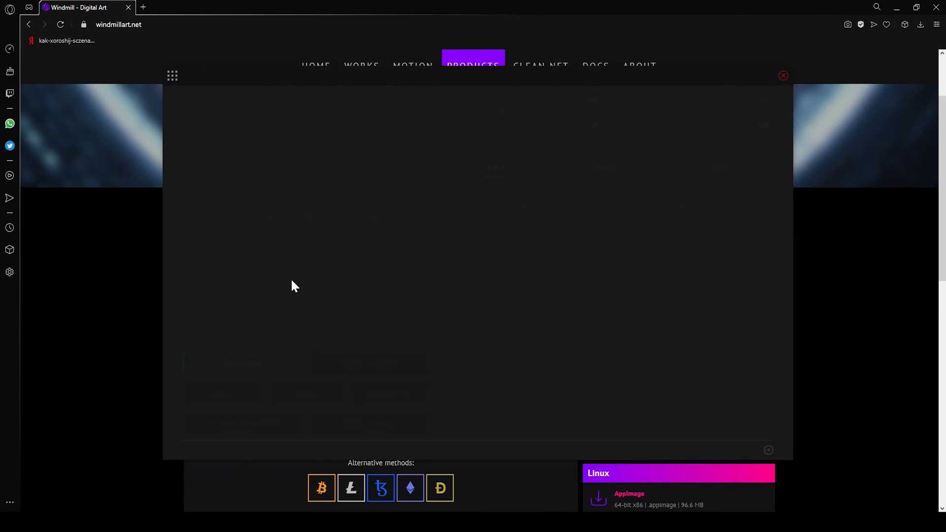
{"action": "left_click", "coordinate": [291, 278]}
{"action": "left_click", "coordinate": [172, 75]}
{"action": "left_click", "coordinate": [312, 158]}
{"action": "left_click", "coordinate": [313, 158]}
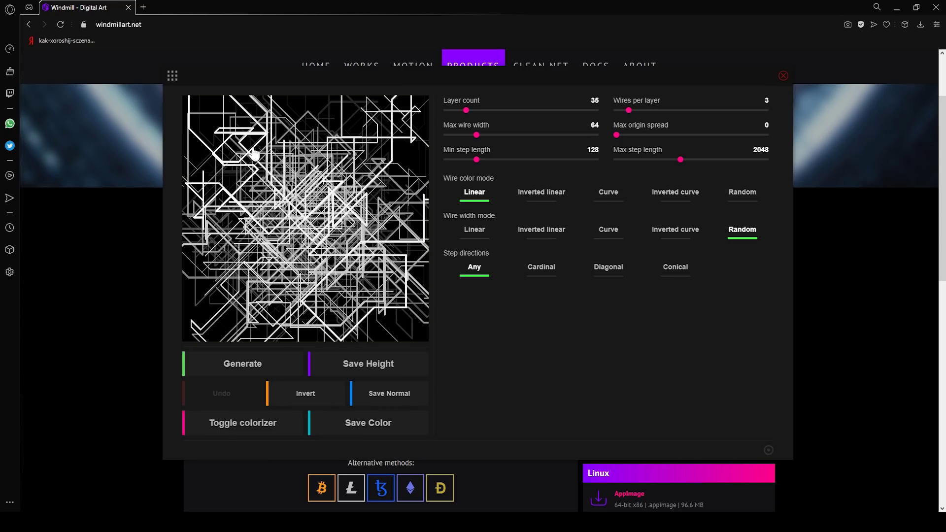
{"action": "left_click", "coordinate": [275, 268]}
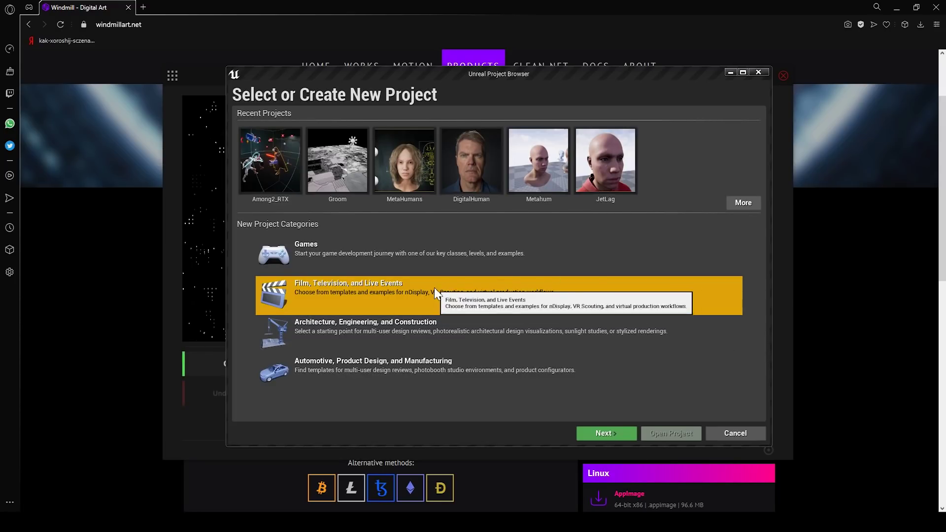
Step: Create a new Blank project with raytracing enabled
{"action": "left_click", "coordinate": [608, 430]}
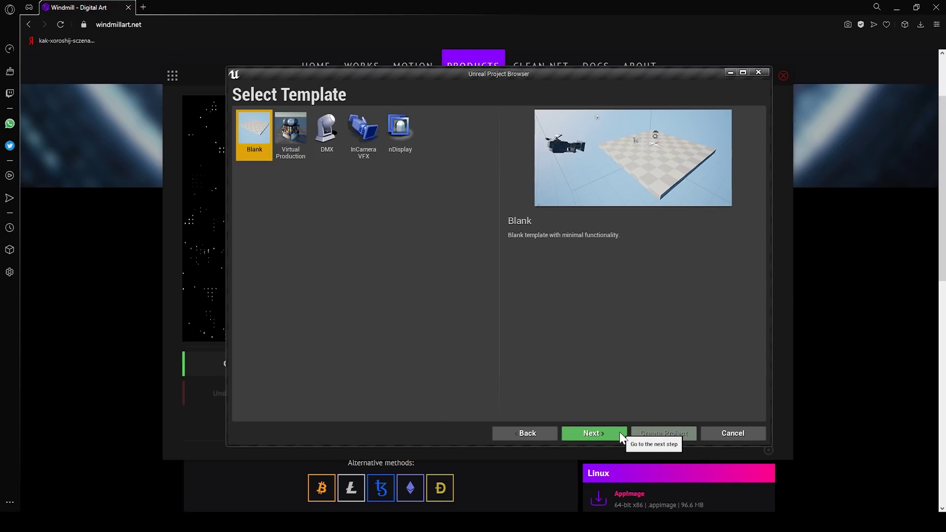
{"action": "left_click", "coordinate": [610, 430]}
{"action": "left_click", "coordinate": [544, 146]}
{"action": "left_click", "coordinate": [565, 233]}
{"action": "left_click", "coordinate": [505, 402]}
{"action": "type", "text": "Motherboard"}
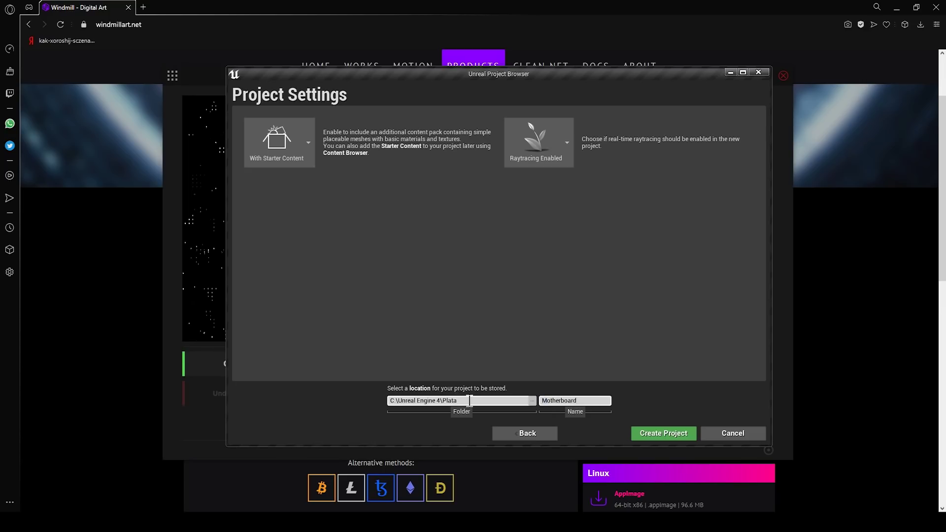
{"action": "key", "text": "Return"}
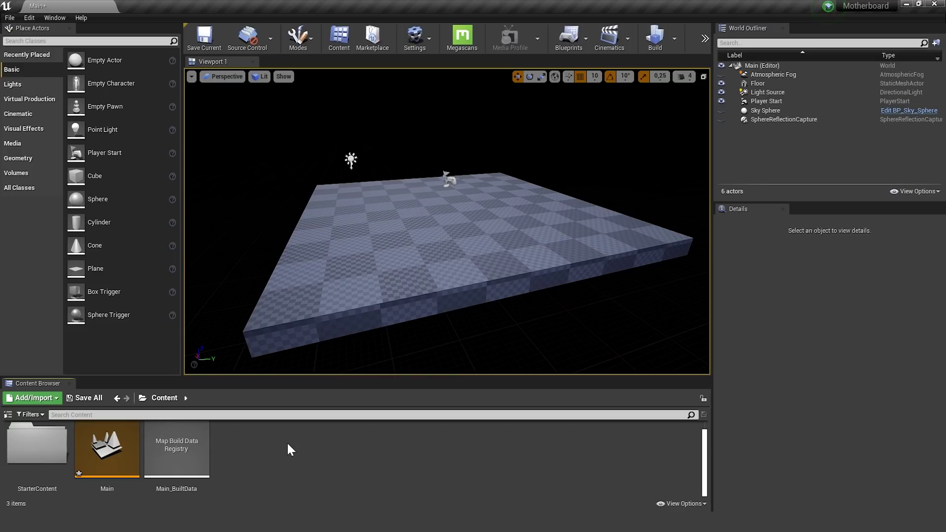
Step: Create NewMaterial, apply it to a plane placed in the level, and import the three JSplacement PNGs
{"action": "right_click", "coordinate": [287, 441]}
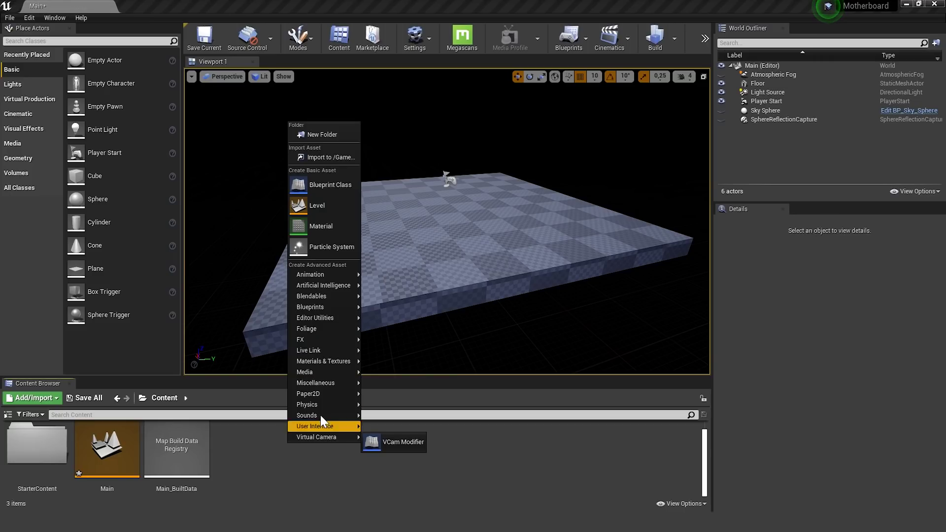
{"action": "left_click", "coordinate": [342, 226]}
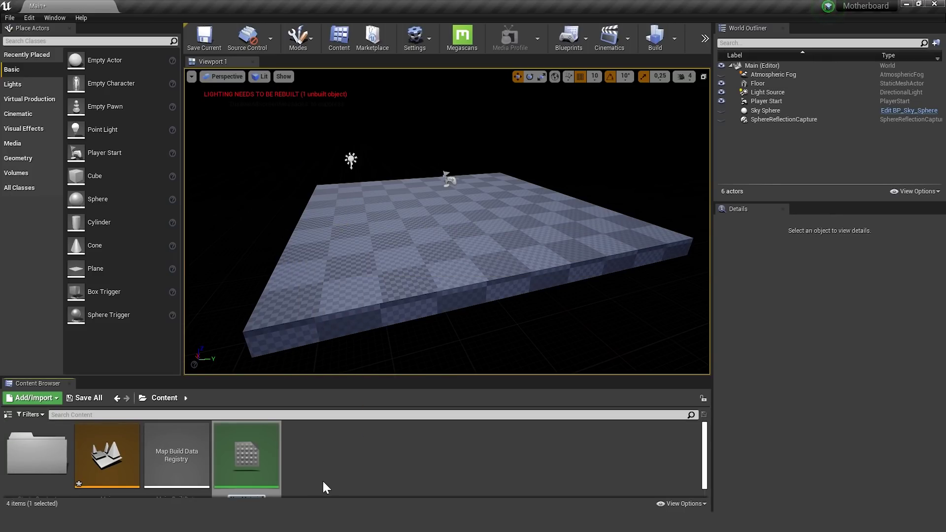
{"action": "left_click_drag", "start_coordinate": [113, 270], "coordinate": [454, 214]}
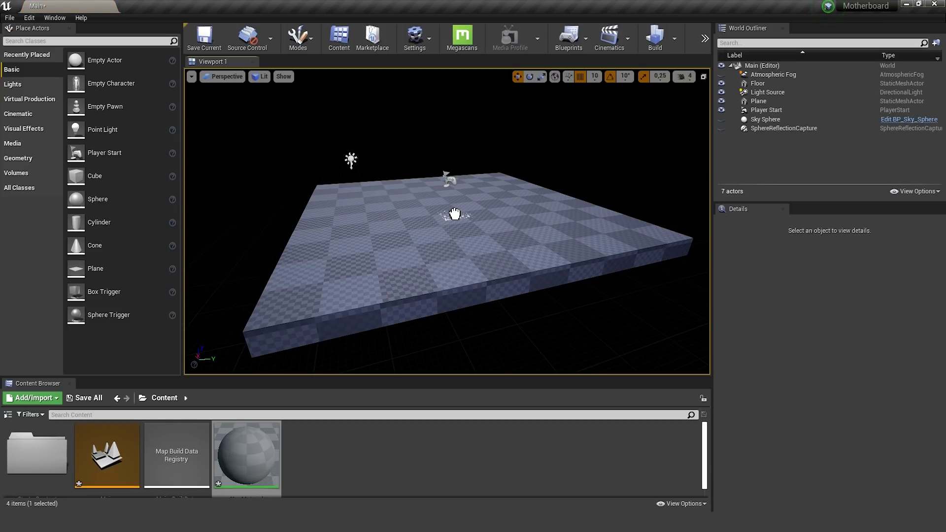
{"action": "key", "text": "f"}
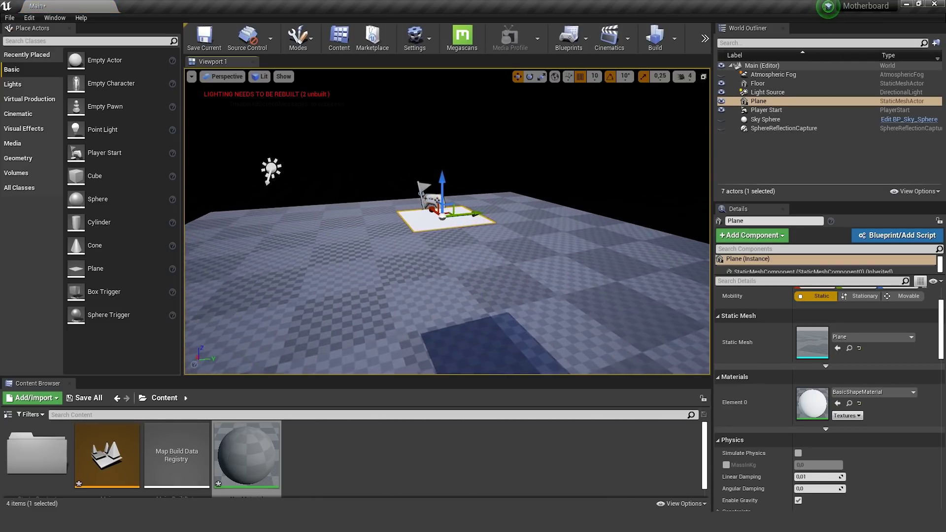
{"action": "left_click_drag", "start_coordinate": [240, 452], "coordinate": [466, 237]}
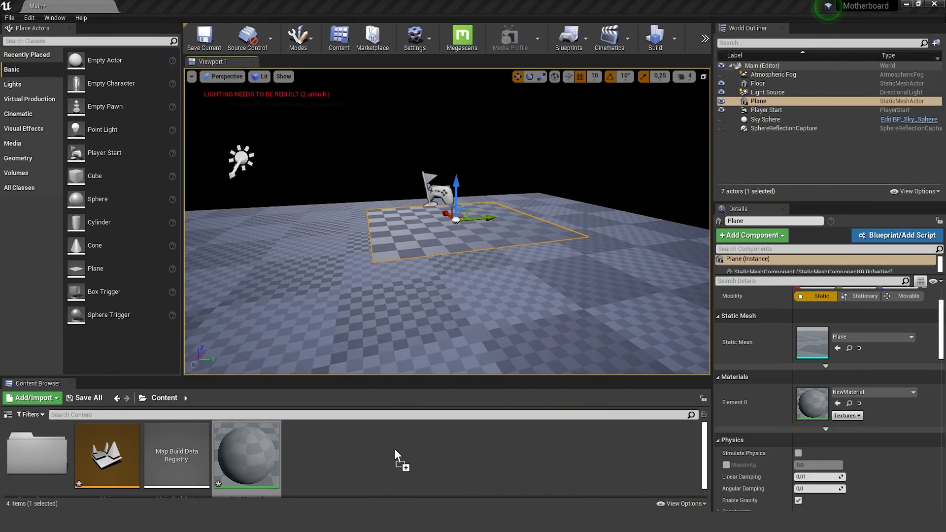
{"action": "left_click_drag", "start_coordinate": [394, 450], "coordinate": [395, 449]}
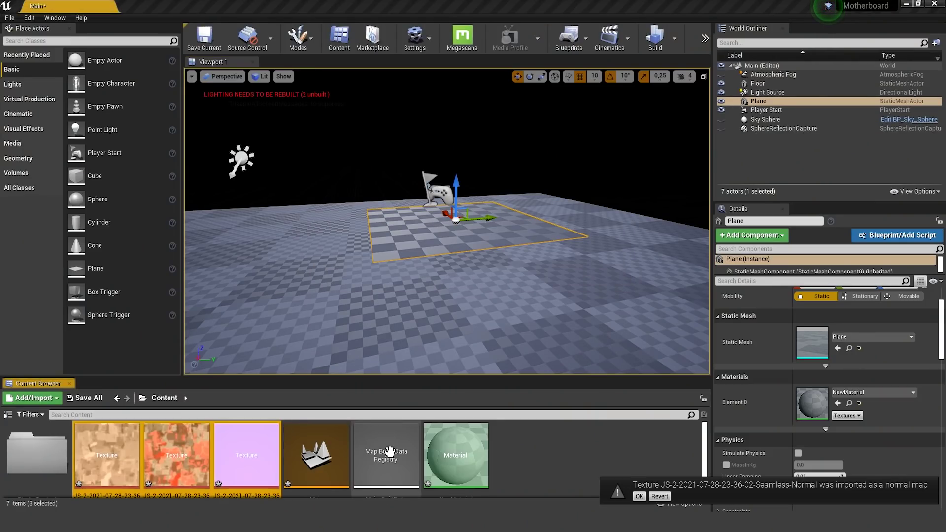
Step: Open NewMaterial and lay out the three JS texture samples in a column
{"action": "double_click", "coordinate": [454, 458]}
{"action": "right_click_drag", "start_coordinate": [673, 271], "coordinate": [744, 264]}
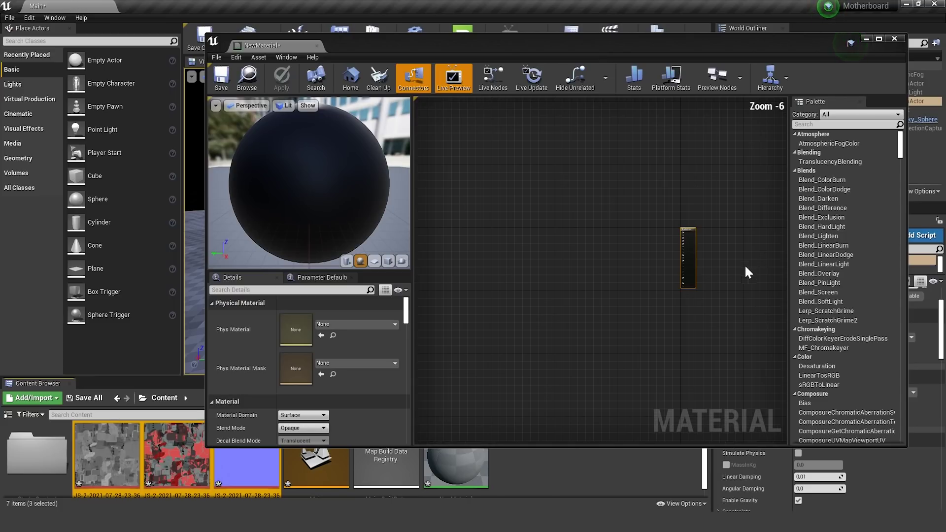
{"action": "scroll", "coordinate": [744, 264], "scroll_direction": "down", "scroll_amount": 1}
{"action": "left_click_drag", "start_coordinate": [246, 462], "coordinate": [501, 239]}
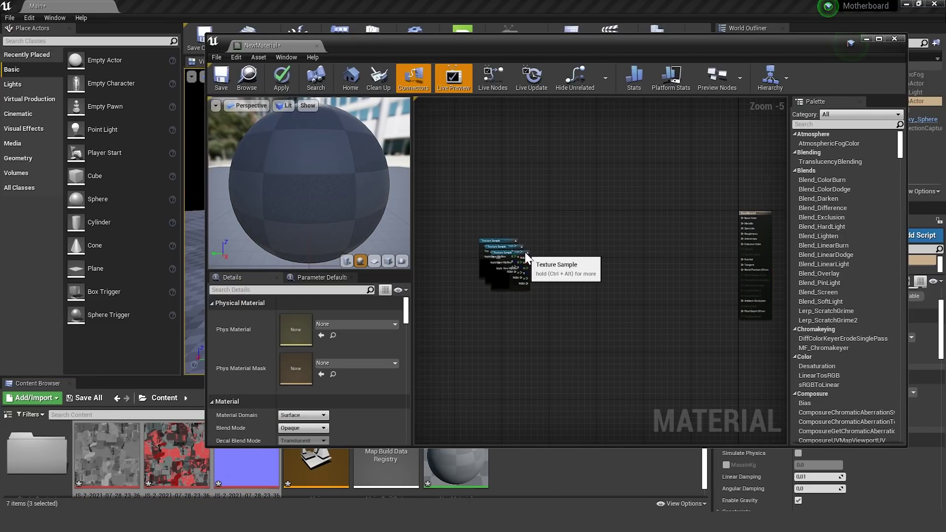
{"action": "mouse_move", "coordinate": [525, 252]}
{"action": "left_mouse_down"}
{"action": "mouse_move", "coordinate": [558, 209]}
{"action": "mouse_move", "coordinate": [559, 260]}
{"action": "left_mouse_up"}
{"action": "left_click_drag", "start_coordinate": [529, 293], "coordinate": [559, 310]}
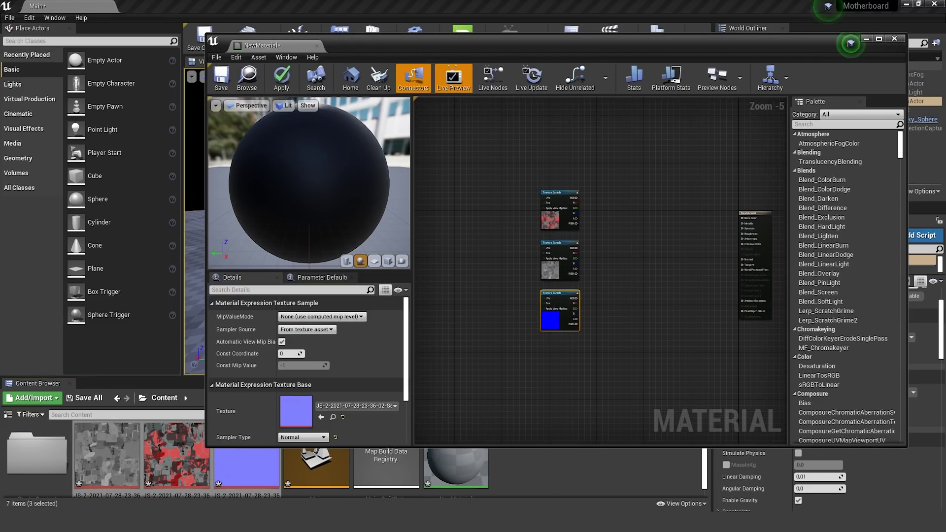
Step: Add a TexCoord node, a Multiply node and a scalar parameter named UV
{"action": "right_click", "coordinate": [446, 253]}
{"action": "type", "text": "text"}
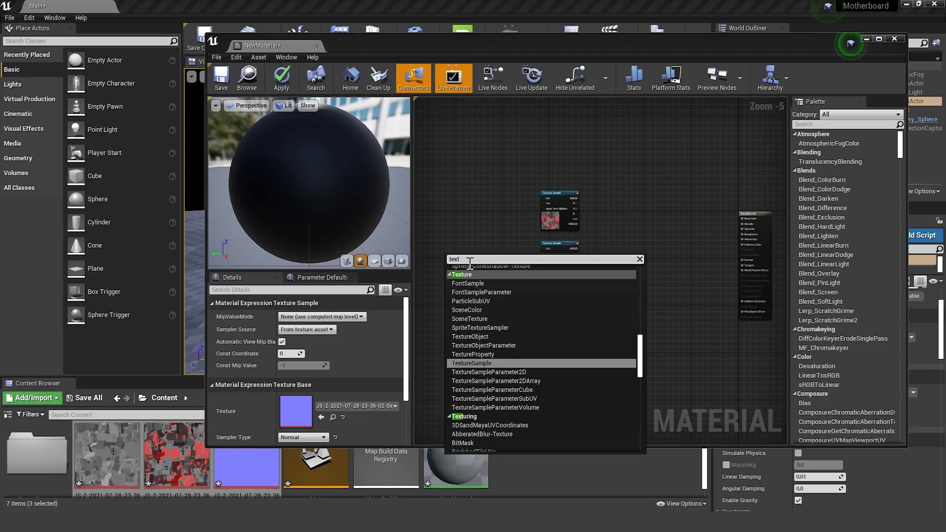
{"action": "key", "text": "BackSpace"}
{"action": "type", "text": "coord"}
{"action": "left_click", "coordinate": [481, 293]}
{"action": "scroll", "coordinate": [485, 250], "scroll_direction": "up", "scroll_amount": 1}
{"action": "scroll", "coordinate": [466, 240], "scroll_direction": "up", "scroll_amount": 1}
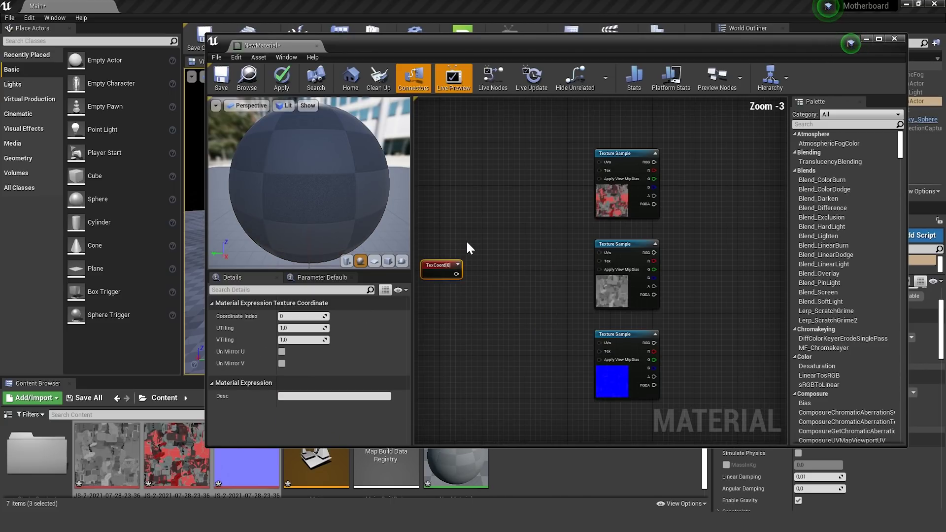
{"action": "left_click", "coordinate": [495, 281]}
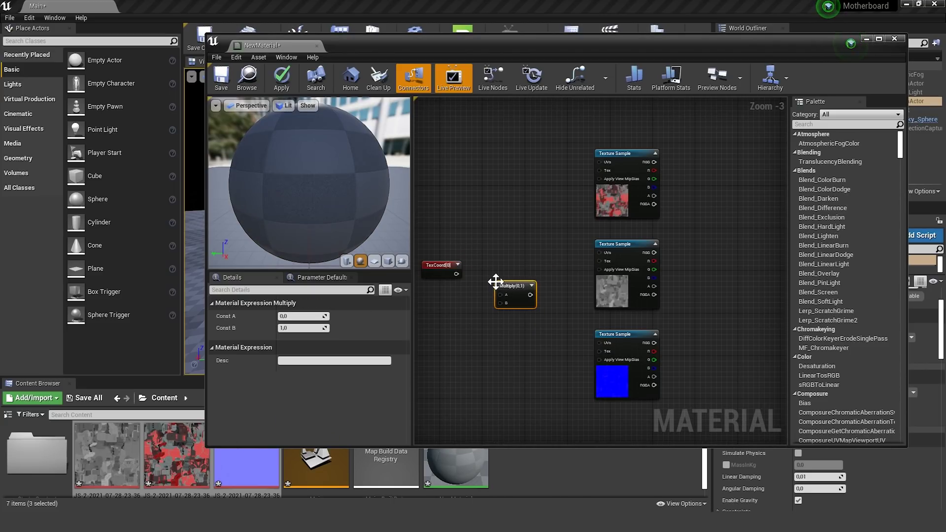
{"action": "left_click", "coordinate": [449, 323]}
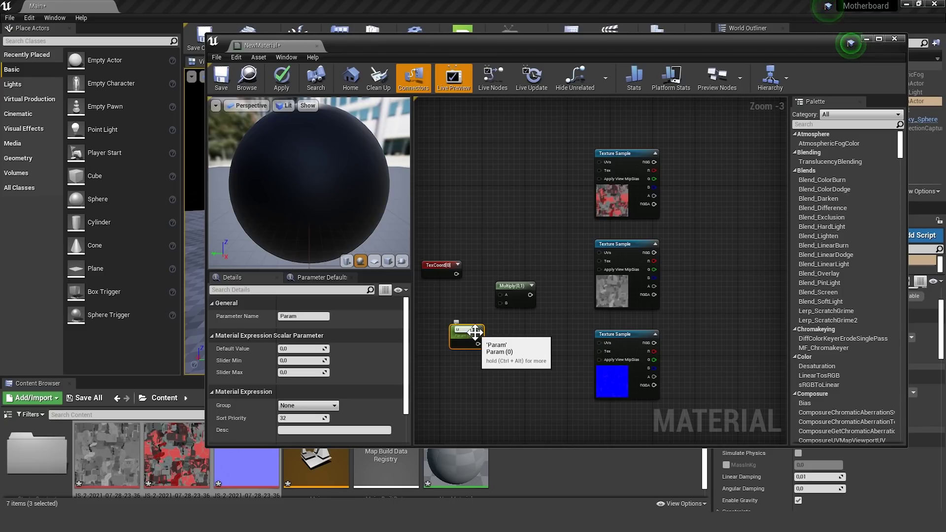
{"action": "left_click", "coordinate": [422, 319]}
Step: Wire UV into Multiply's B and the Multiply output into all three texture samples' UVs
{"action": "scroll", "coordinate": [426, 312], "scroll_direction": "up", "scroll_amount": 3}
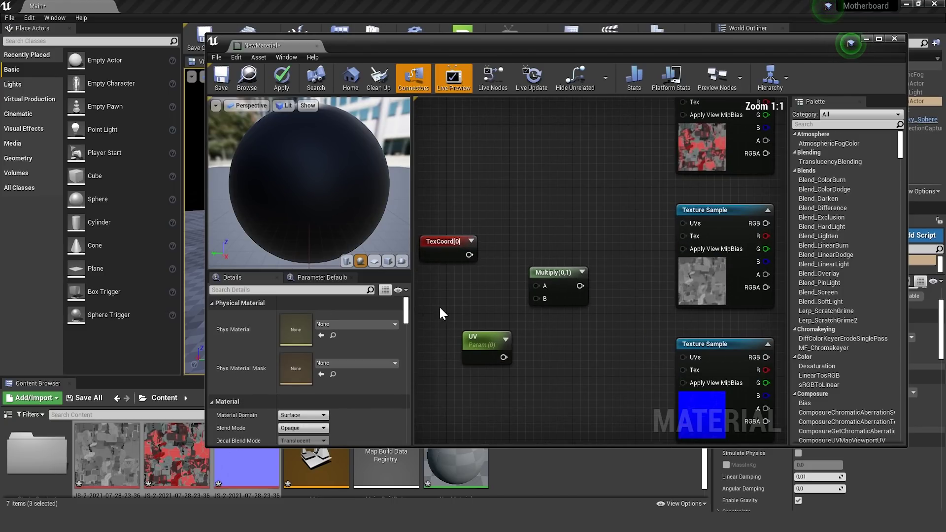
{"action": "left_click_drag", "start_coordinate": [503, 357], "coordinate": [535, 299]}
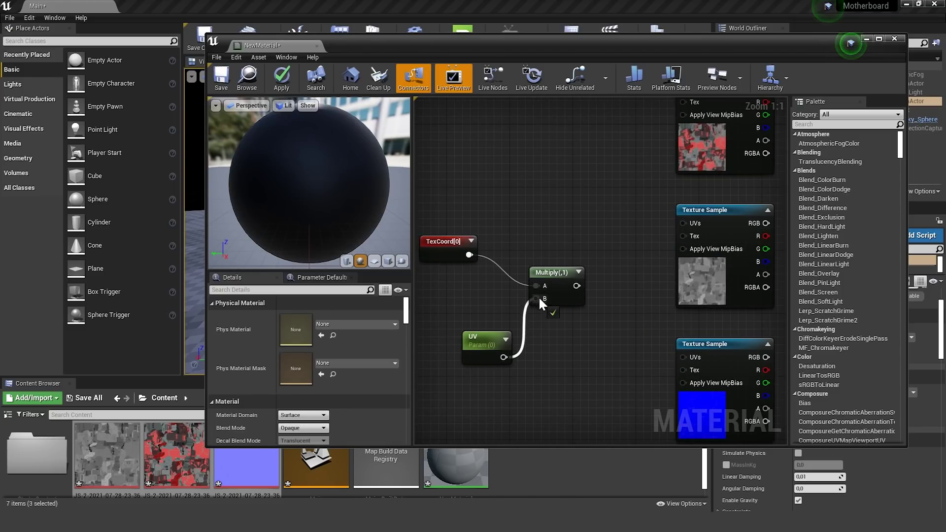
{"action": "scroll", "coordinate": [539, 297], "scroll_direction": "down", "scroll_amount": 2}
{"action": "left_click_drag", "start_coordinate": [631, 158], "coordinate": [612, 151]}
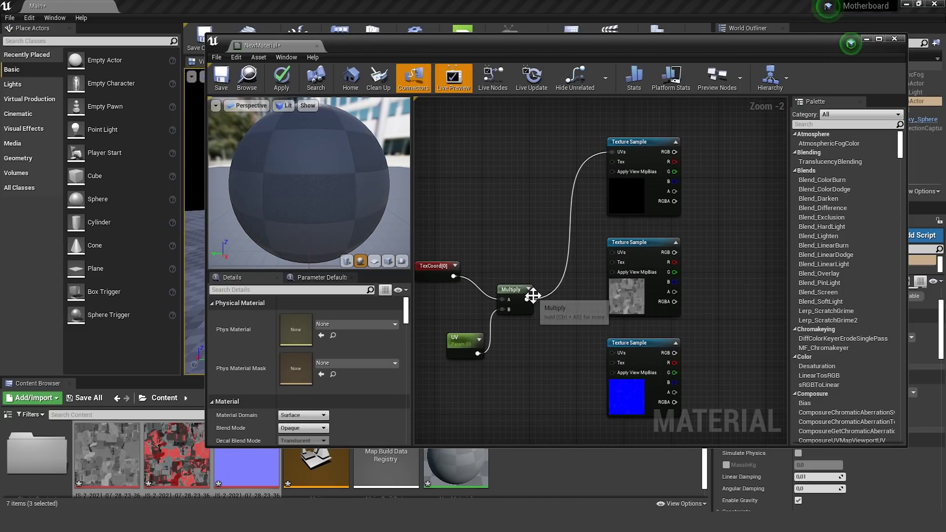
{"action": "left_click_drag", "start_coordinate": [526, 299], "coordinate": [612, 252]}
{"action": "left_click_drag", "start_coordinate": [527, 299], "coordinate": [613, 352]}
{"action": "scroll", "coordinate": [524, 335], "scroll_direction": "down", "scroll_amount": 3}
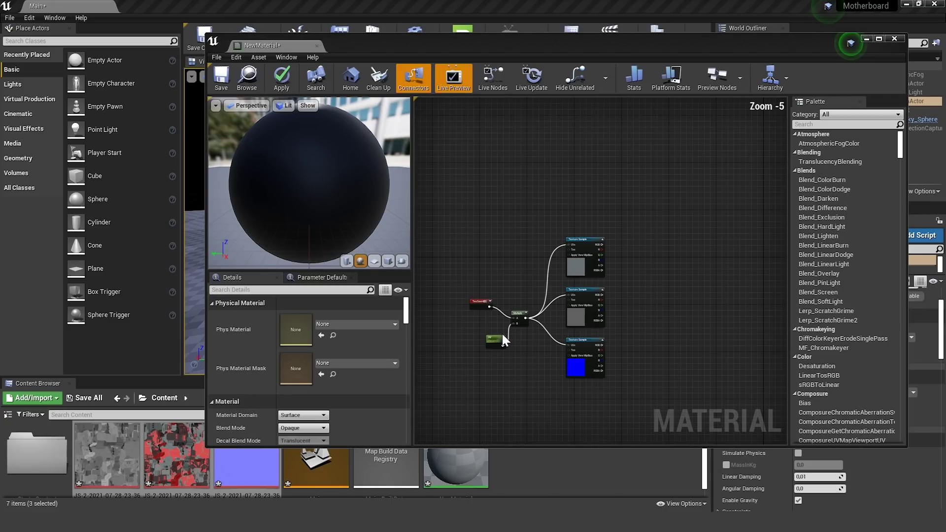
{"action": "scroll", "coordinate": [501, 332], "scroll_direction": "down", "scroll_amount": 1}
Step: Multiply the middle texture sample's RGB by a new VertexNormalWS node
{"action": "scroll", "coordinate": [570, 324], "scroll_direction": "up", "scroll_amount": 3}
{"action": "right_click", "coordinate": [572, 315]}
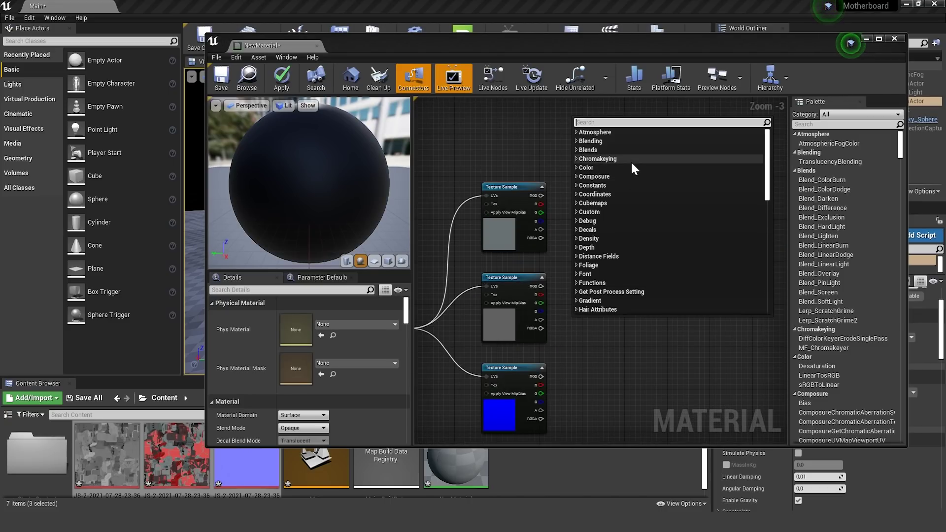
{"action": "type", "text": "verte"}
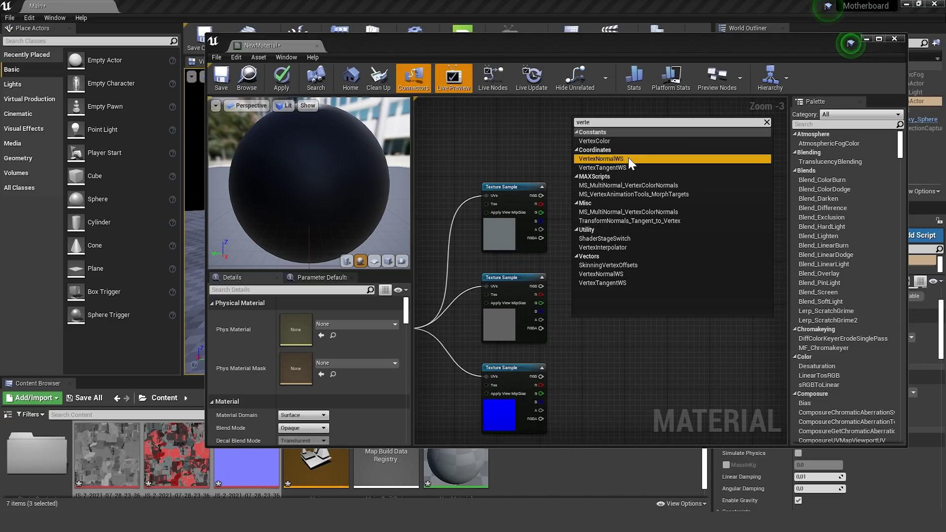
{"action": "left_click", "coordinate": [629, 159]}
{"action": "left_click_drag", "start_coordinate": [598, 327], "coordinate": [599, 274]}
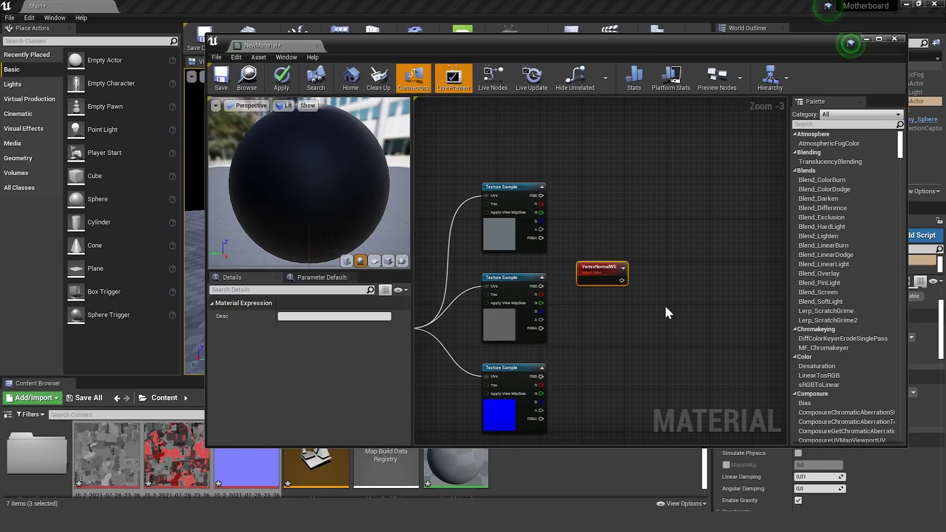
{"action": "left_click", "coordinate": [666, 304]}
{"action": "left_click_drag", "start_coordinate": [653, 311], "coordinate": [541, 284]}
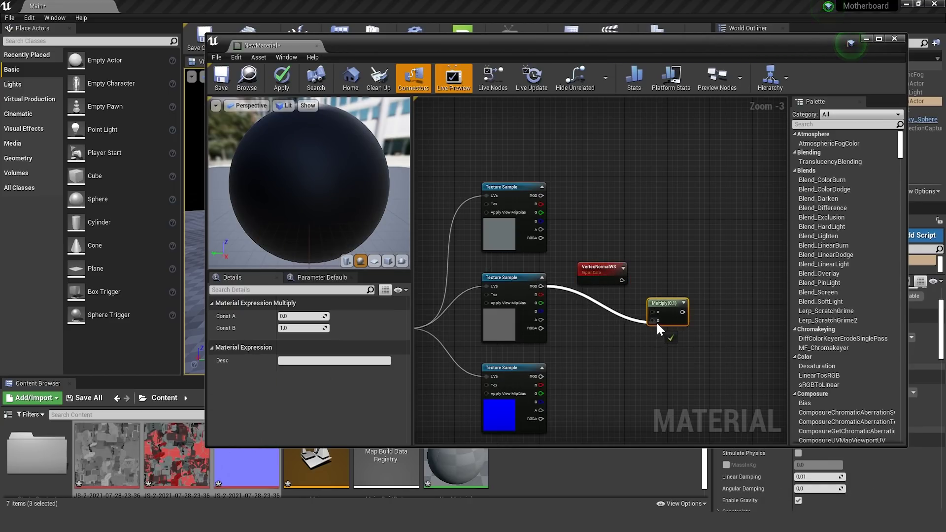
{"action": "left_click_drag", "start_coordinate": [621, 281], "coordinate": [649, 309]}
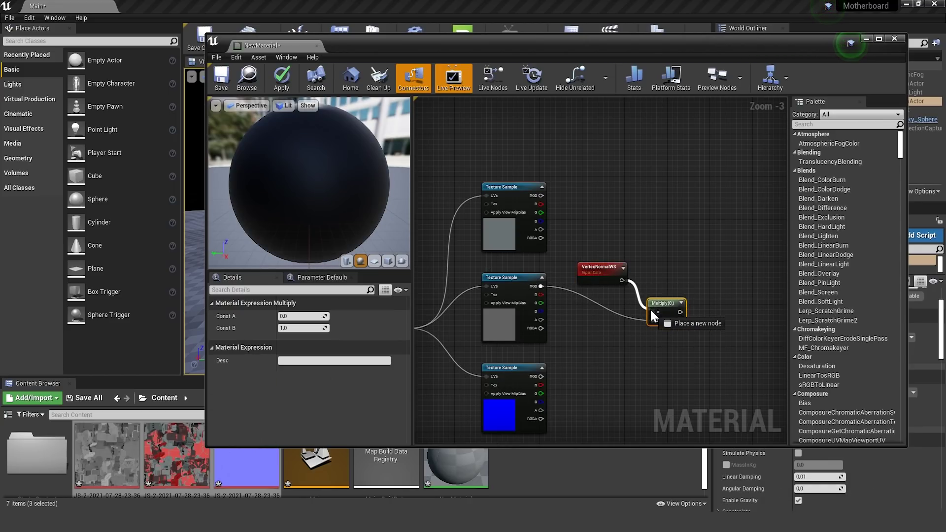
{"action": "scroll", "coordinate": [570, 318], "scroll_direction": "down", "scroll_amount": 2}
{"action": "scroll", "coordinate": [643, 312], "scroll_direction": "up", "scroll_amount": 2}
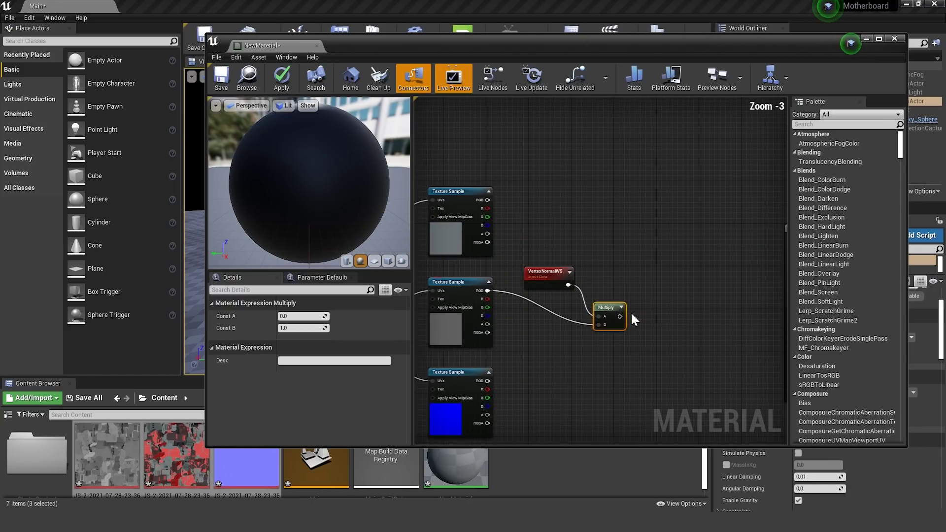
Step: Multiply that result by a Depth scalar parameter and wire it toward World Displacement
{"action": "left_click", "coordinate": [664, 316]}
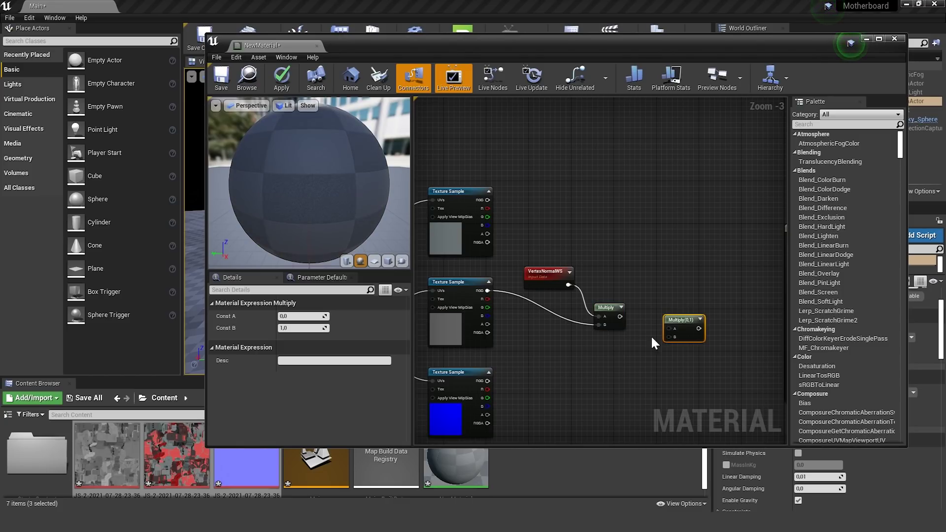
{"action": "left_click", "coordinate": [610, 354]}
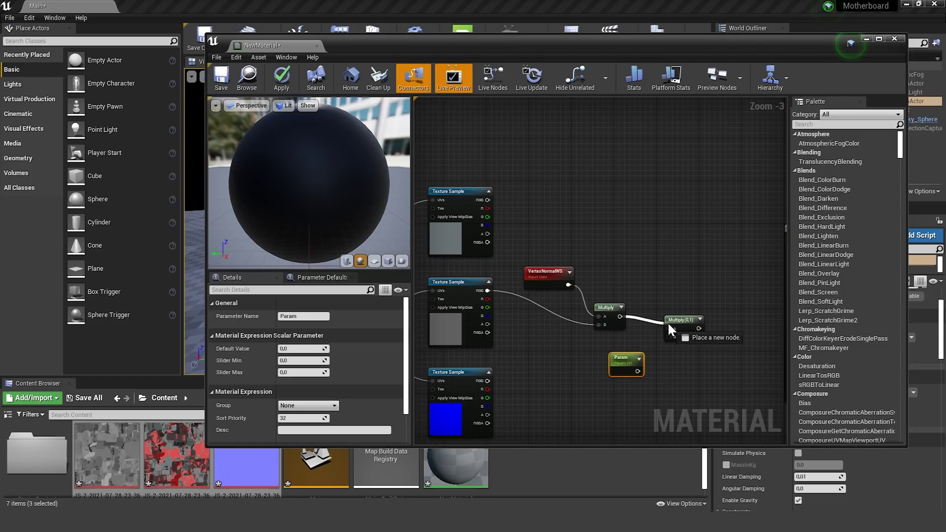
{"action": "left_click_drag", "start_coordinate": [668, 329], "coordinate": [668, 329]}
{"action": "left_click_drag", "start_coordinate": [638, 371], "coordinate": [668, 337]}
{"action": "left_click", "coordinate": [315, 303]}
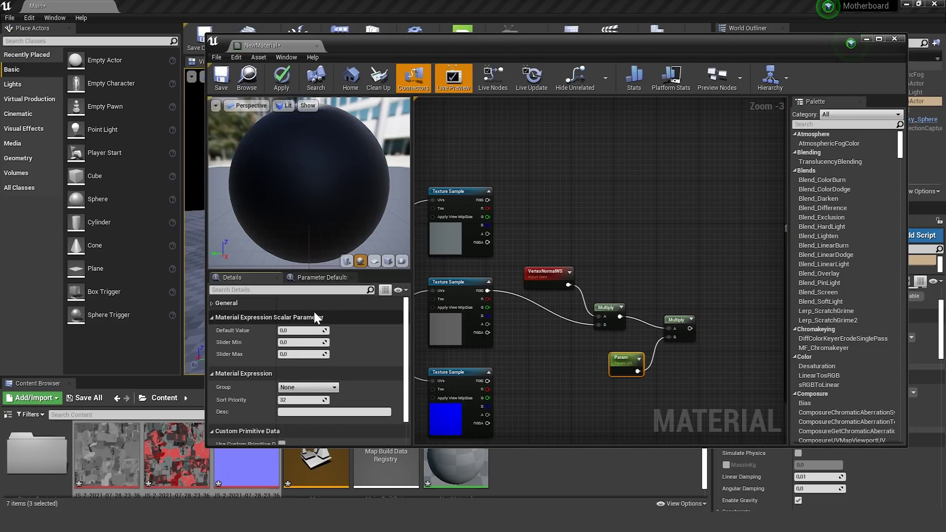
{"action": "left_click", "coordinate": [315, 303]}
{"action": "type", "text": "Depth"}
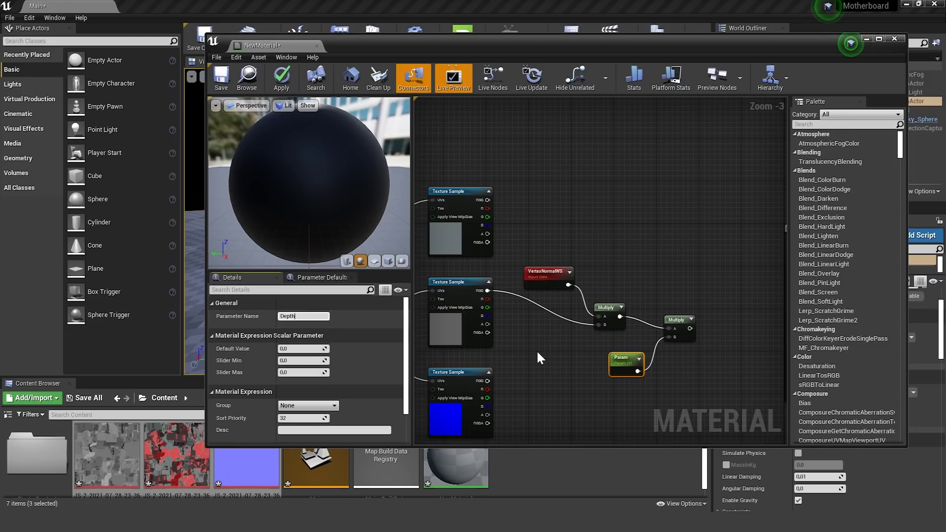
{"action": "left_click", "coordinate": [540, 357]}
{"action": "scroll", "coordinate": [608, 348], "scroll_direction": "down", "scroll_amount": 2}
{"action": "scroll", "coordinate": [598, 327], "scroll_direction": "up", "scroll_amount": 3}
{"action": "left_click_drag", "start_coordinate": [583, 323], "coordinate": [707, 327]}
Step: Set the material to Flat Tessellation with a Max Displacement of 250
{"action": "left_click", "coordinate": [708, 211]}
{"action": "type", "text": "te"}
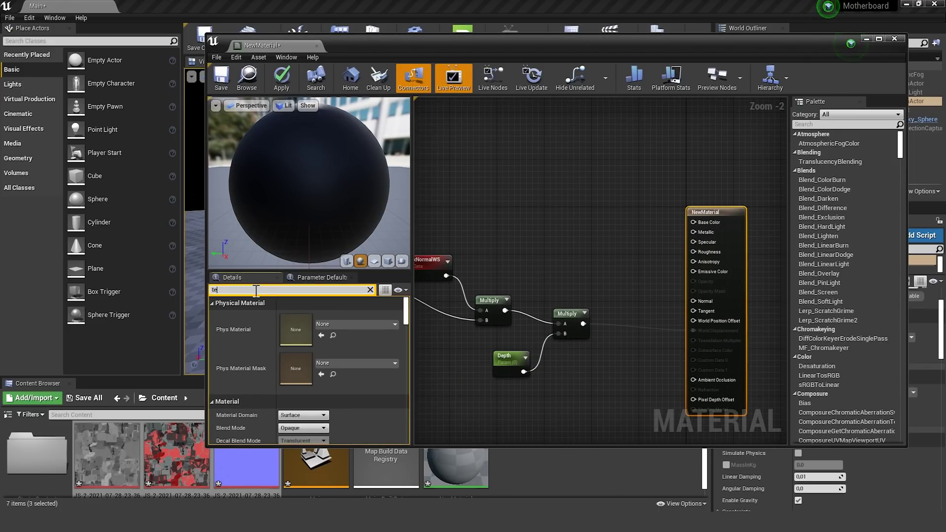
{"action": "type", "text": "sd"}
{"action": "key", "text": "BackSpace"}
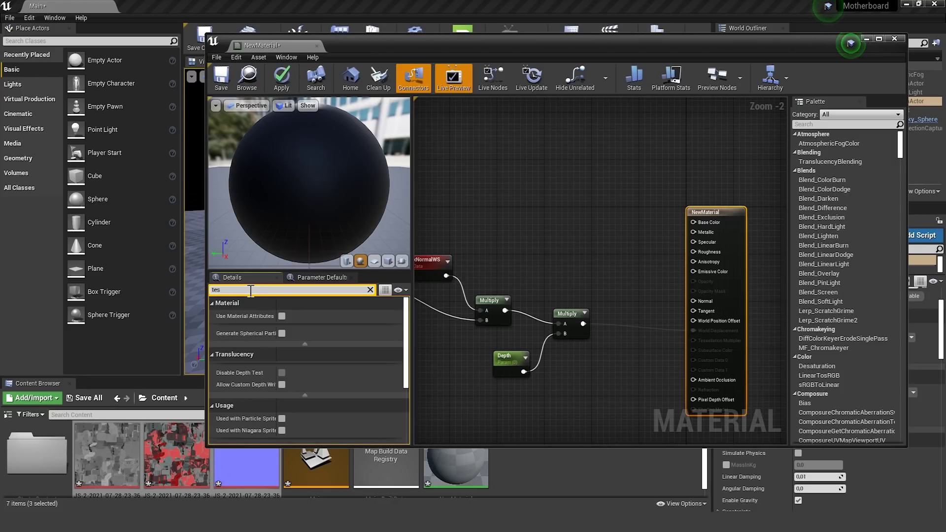
{"action": "type", "text": "s"}
{"action": "left_click", "coordinate": [307, 317]}
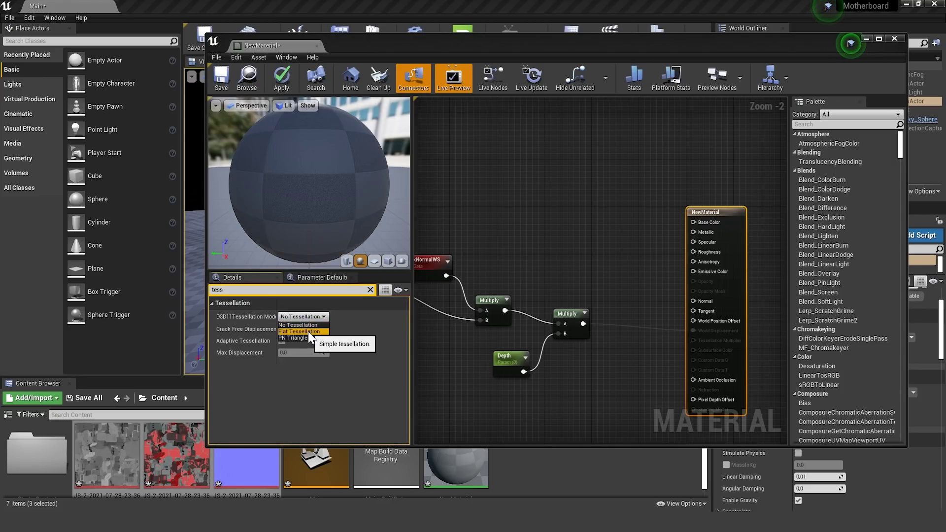
{"action": "left_click", "coordinate": [308, 331]}
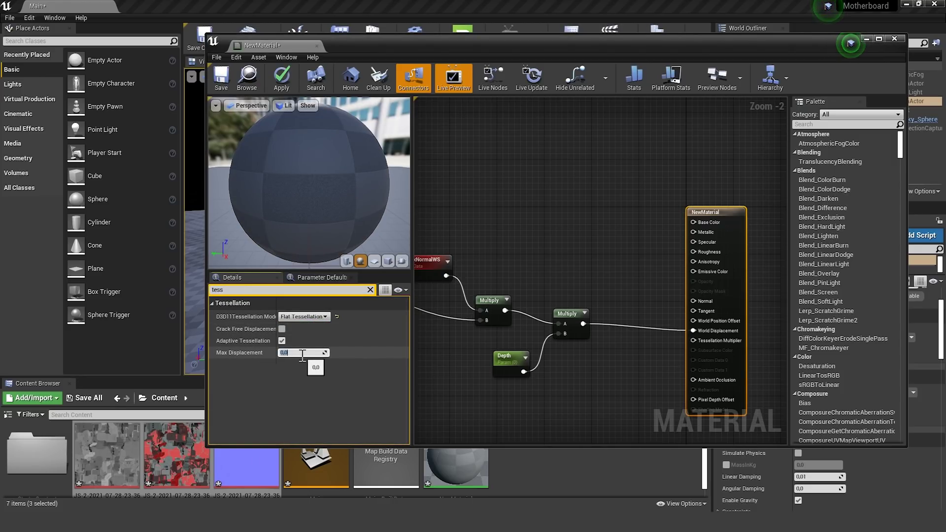
{"action": "type", "text": "250"}
{"action": "key", "text": "Return"}
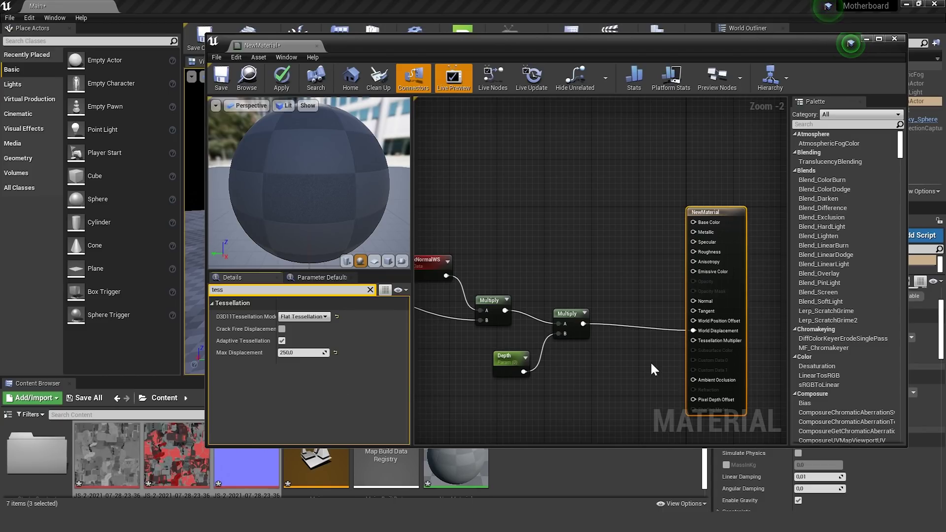
Step: Connect a Tesselation scalar parameter to Tessellation Multiplier and edit its default value
{"action": "left_click", "coordinate": [597, 360]}
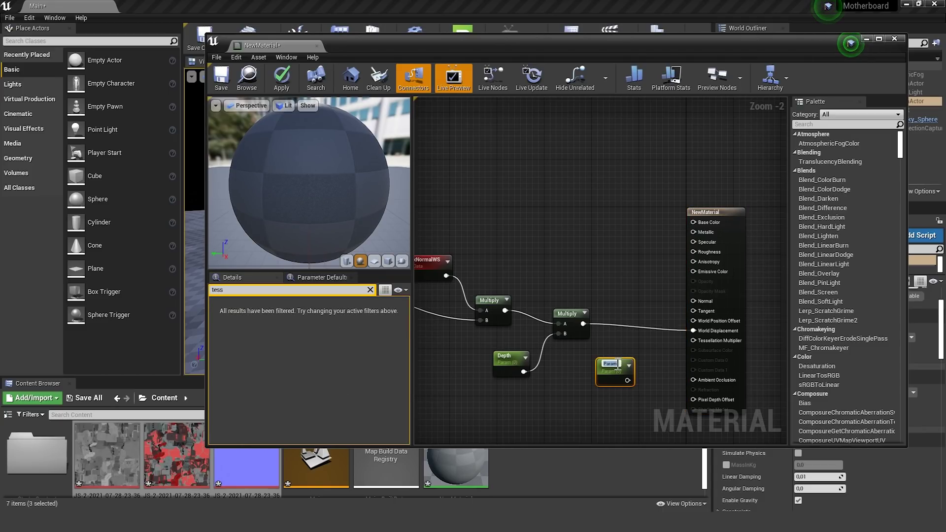
{"action": "type", "text": "Tesselation"}
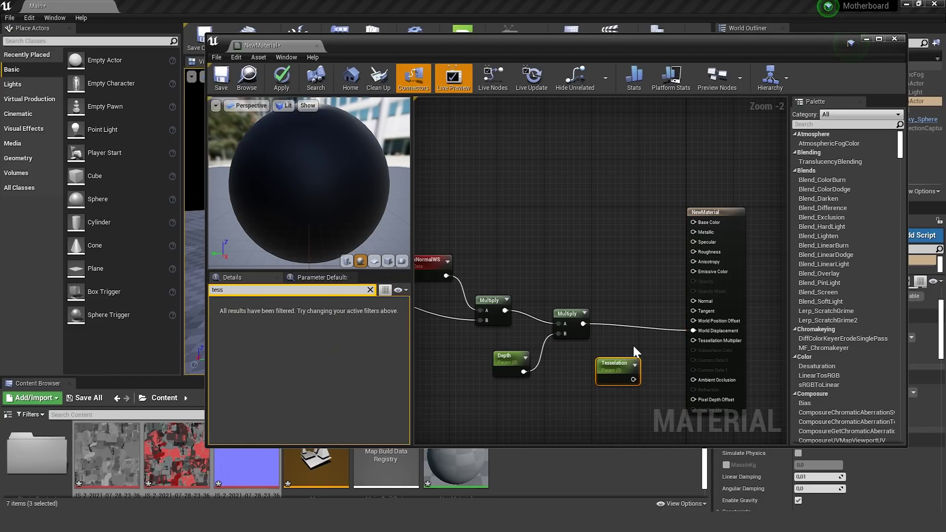
{"action": "left_click", "coordinate": [633, 346]}
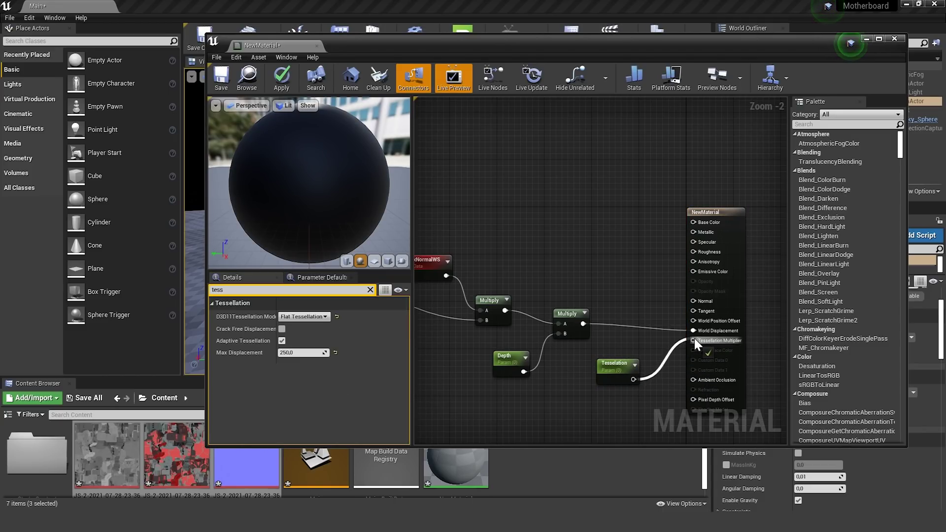
{"action": "left_click_drag", "start_coordinate": [695, 343], "coordinate": [693, 341]}
{"action": "left_click", "coordinate": [615, 367]}
{"action": "left_click", "coordinate": [370, 289]}
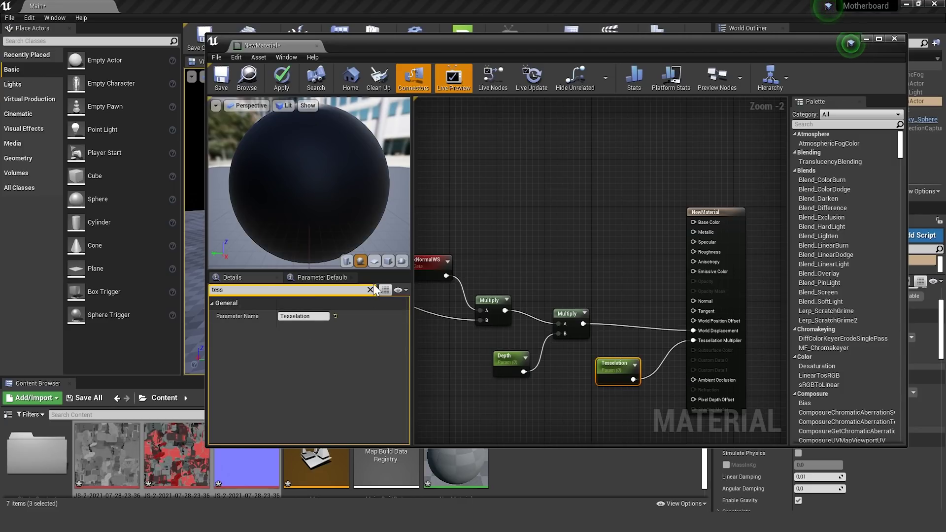
{"action": "left_click", "coordinate": [295, 331]}
{"action": "type", "text": "400"}
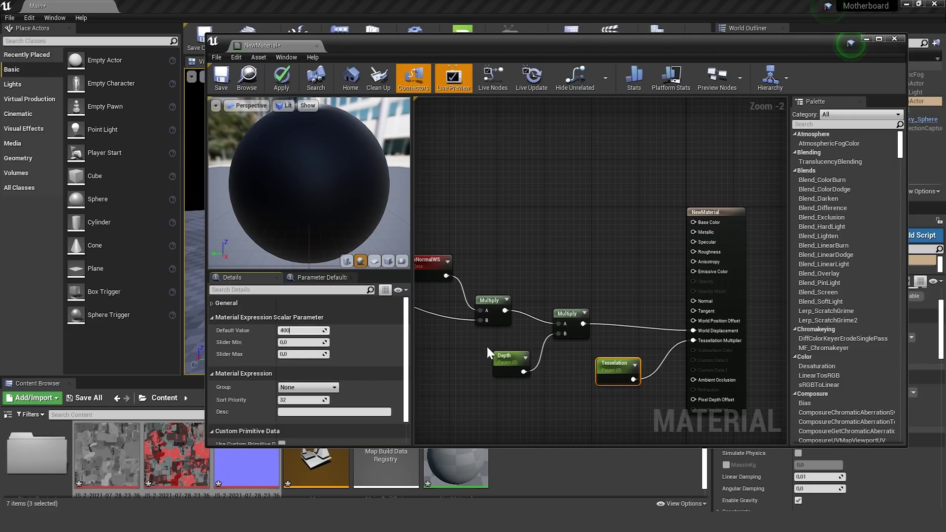
Step: Commit the Tesselation default of 400 and move the displacement nodes higher
{"action": "left_click", "coordinate": [452, 347]}
{"action": "scroll", "coordinate": [648, 255], "scroll_direction": "down", "scroll_amount": 3}
{"action": "scroll", "coordinate": [604, 285], "scroll_direction": "up", "scroll_amount": 1}
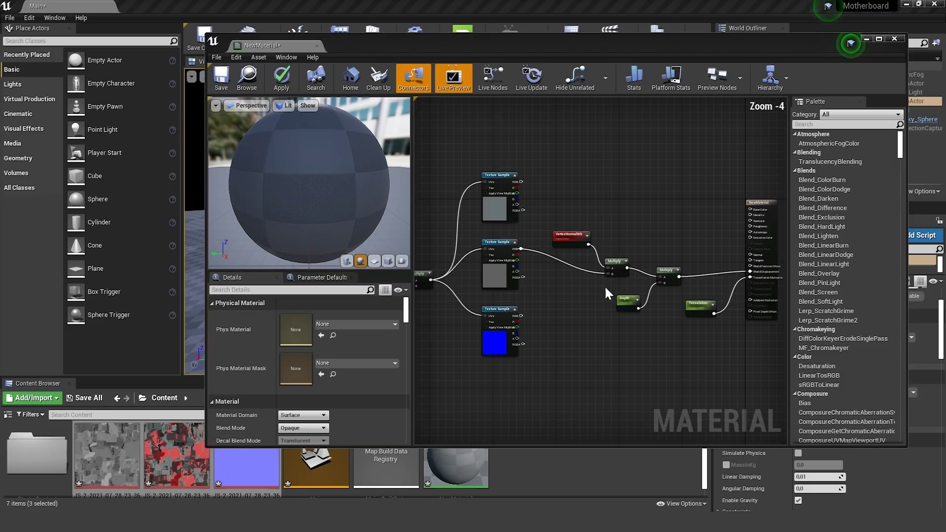
{"action": "left_click", "coordinate": [578, 241]}
{"action": "left_click_drag", "start_coordinate": [577, 242], "coordinate": [573, 170]}
Step: Multiply the texture's RGB by a new Roughness scalar parameter
{"action": "left_click", "coordinate": [557, 276]}
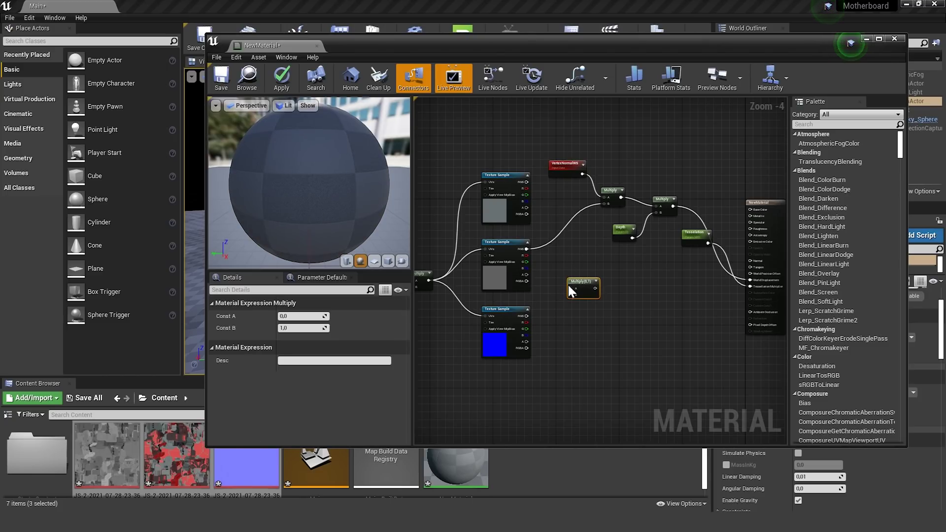
{"action": "left_click_drag", "start_coordinate": [568, 277], "coordinate": [575, 261]}
{"action": "left_click", "coordinate": [551, 298]}
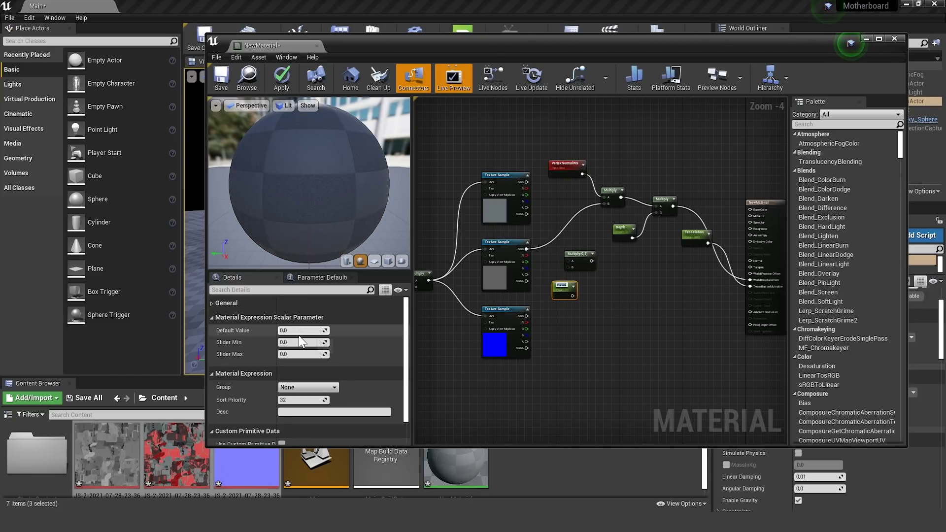
{"action": "scroll", "coordinate": [553, 294], "scroll_direction": "up", "scroll_amount": 1}
{"action": "scroll", "coordinate": [553, 294], "scroll_direction": "up", "scroll_amount": 1}
{"action": "type", "text": "Roughn"}
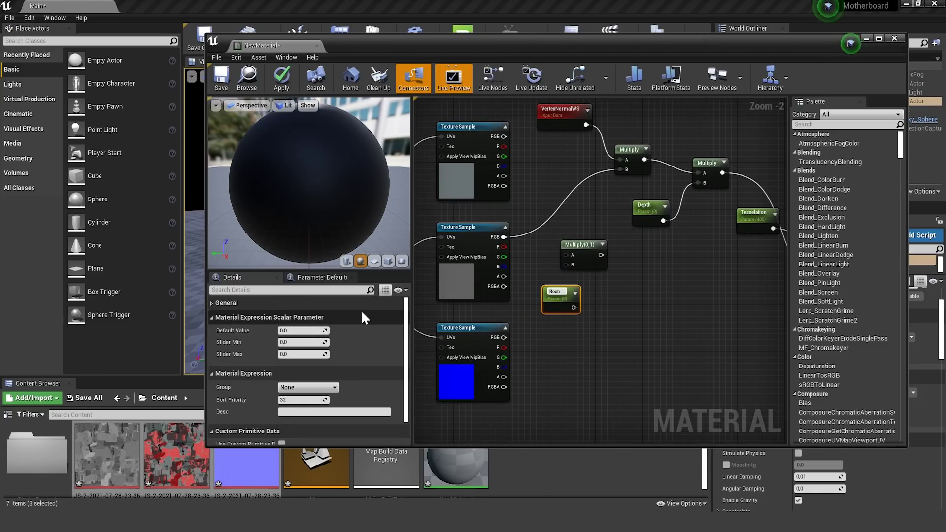
{"action": "type", "text": "ess"}
{"action": "key", "text": "Return"}
{"action": "left_click", "coordinate": [632, 294]}
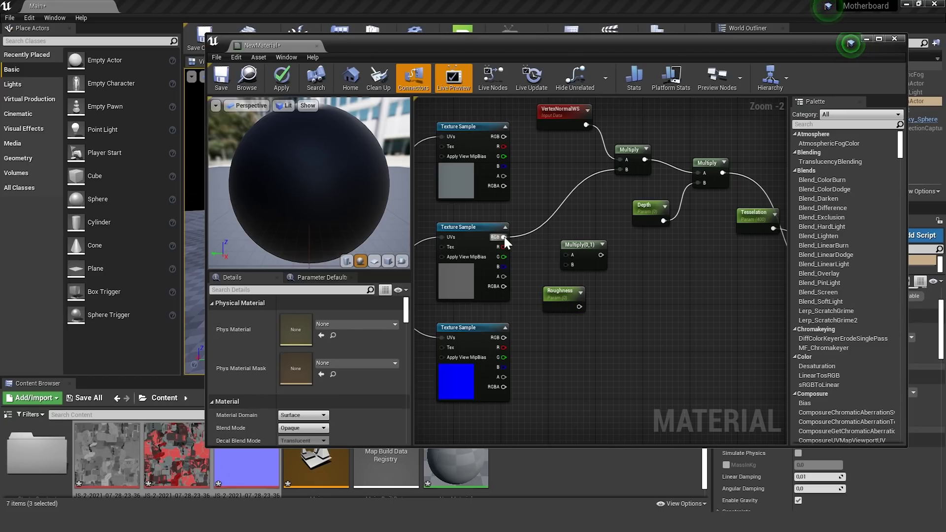
{"action": "left_click_drag", "start_coordinate": [565, 252], "coordinate": [565, 254]}
{"action": "left_click_drag", "start_coordinate": [579, 307], "coordinate": [560, 264]}
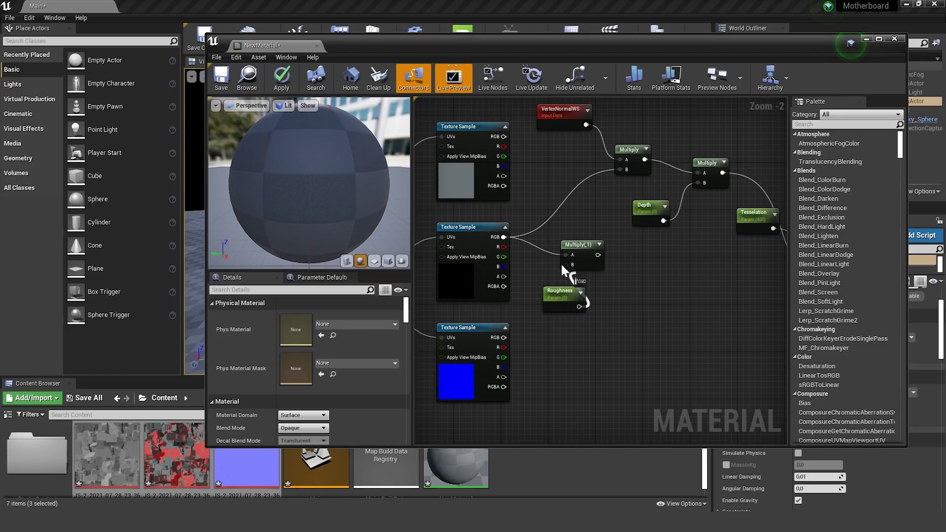
Step: Pass it through CheapContrast with a Contrast parameter into Roughness, and import the dirt textures
{"action": "right_click", "coordinate": [643, 280]}
{"action": "type", "text": "contrast"}
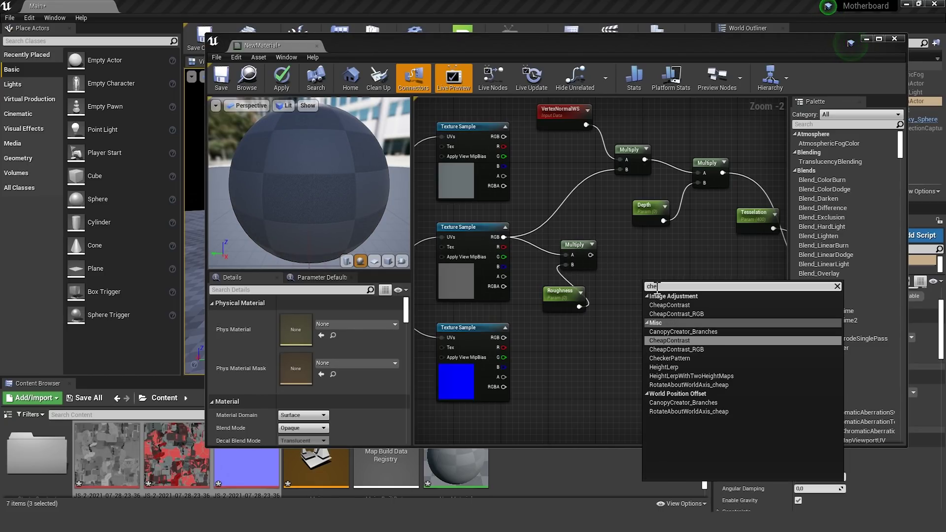
{"action": "left_click", "coordinate": [672, 342]}
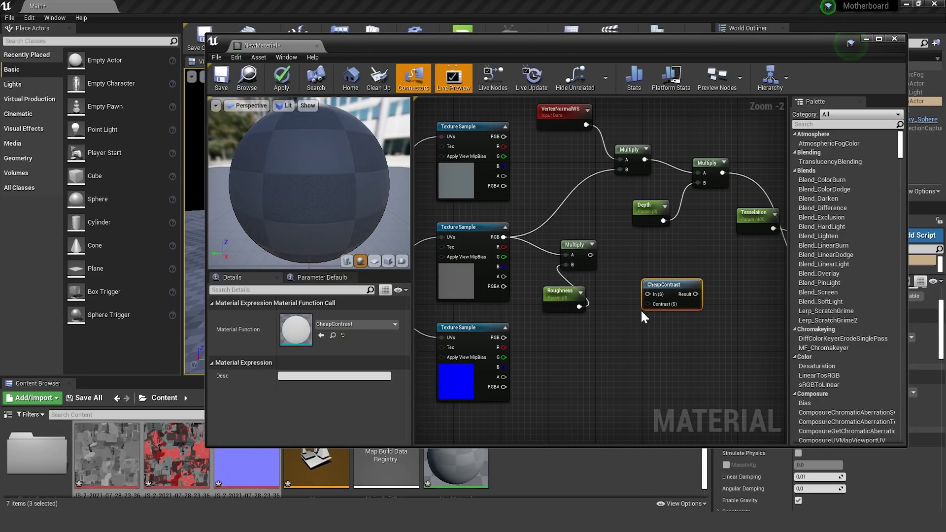
{"action": "left_click", "coordinate": [610, 320]}
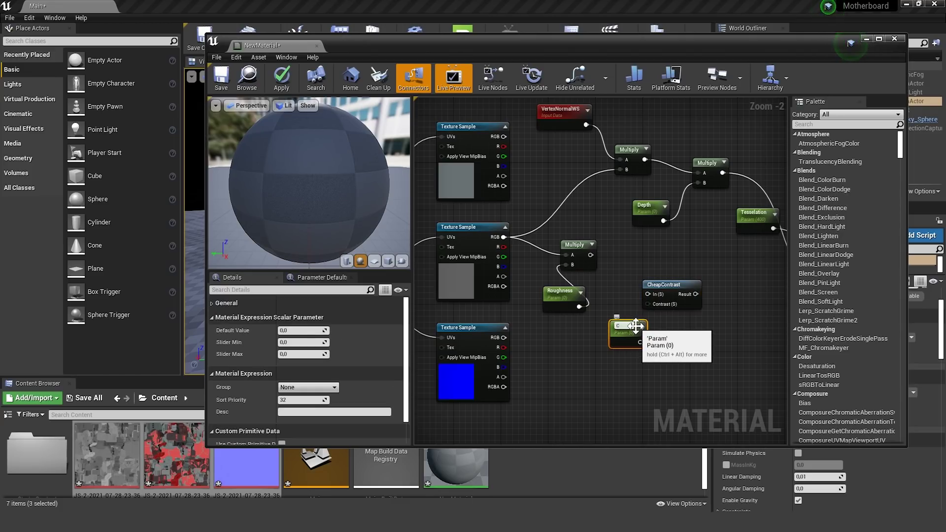
{"action": "type", "text": "ontr"}
{"action": "left_click", "coordinate": [628, 308]}
{"action": "scroll", "coordinate": [638, 294], "scroll_direction": "up", "scroll_amount": 1}
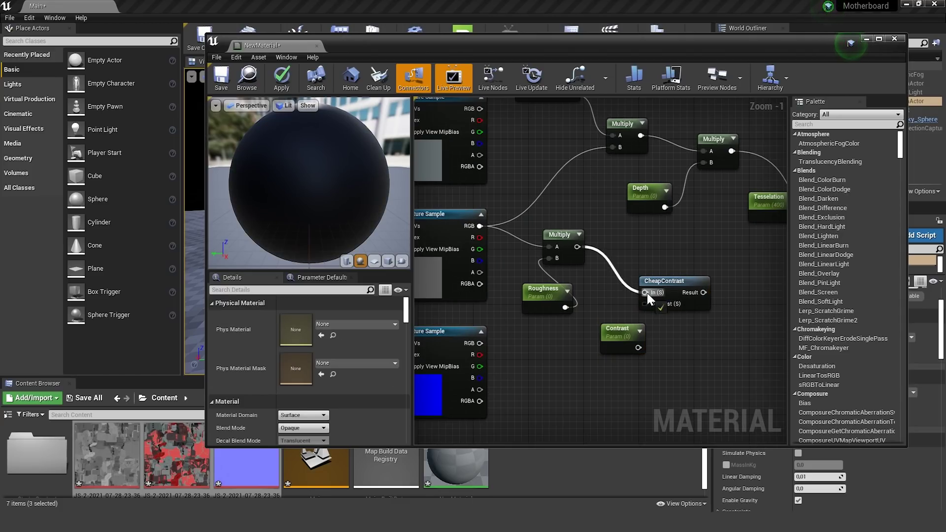
{"action": "left_click_drag", "start_coordinate": [646, 292], "coordinate": [646, 292]}
{"action": "scroll", "coordinate": [502, 338], "scroll_direction": "down", "scroll_amount": 3}
{"action": "scroll", "coordinate": [618, 326], "scroll_direction": "up", "scroll_amount": 2}
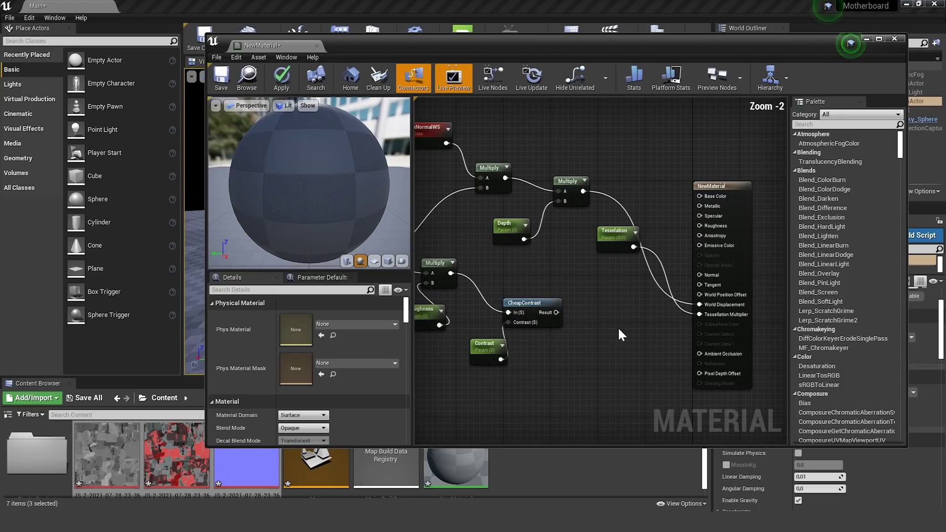
{"action": "left_click_drag", "start_coordinate": [556, 312], "coordinate": [635, 318]}
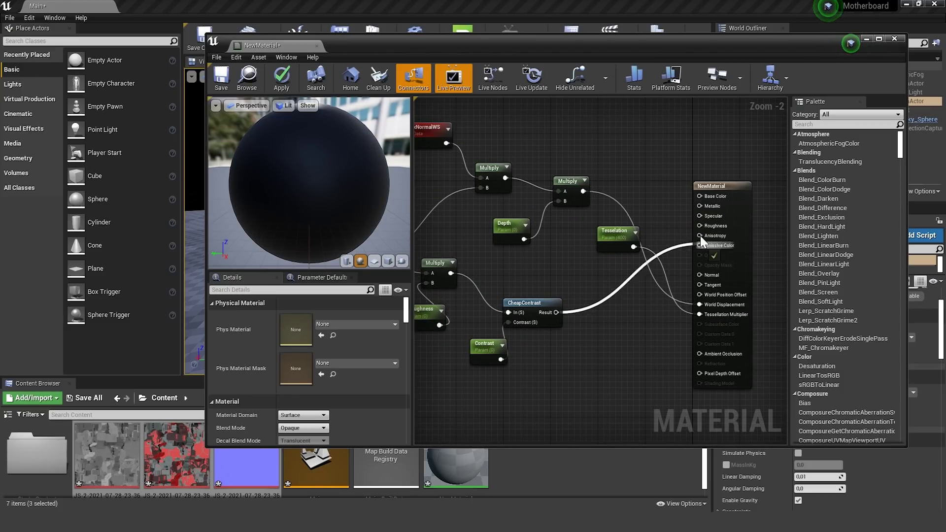
{"action": "left_click_drag", "start_coordinate": [707, 226], "coordinate": [707, 226]}
{"action": "scroll", "coordinate": [625, 335], "scroll_direction": "down", "scroll_amount": 1}
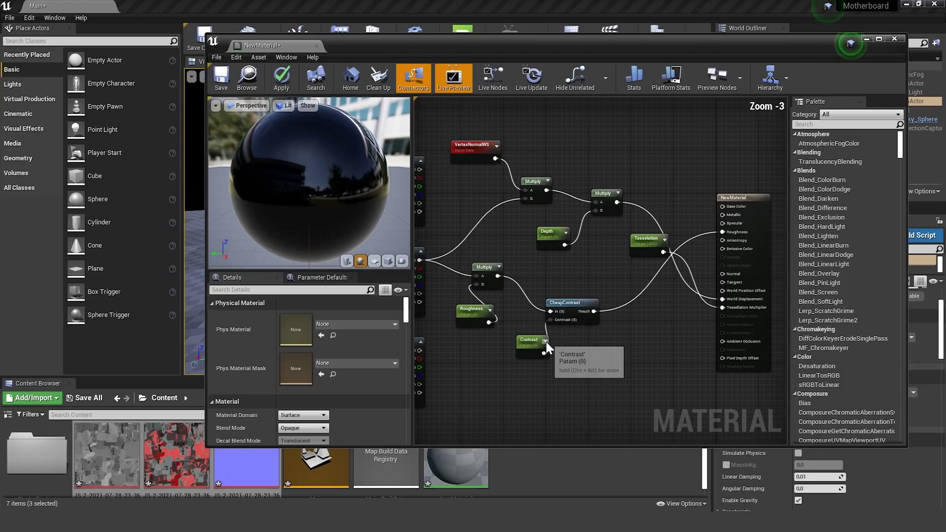
{"action": "left_click_drag", "start_coordinate": [552, 476], "coordinate": [562, 472]}
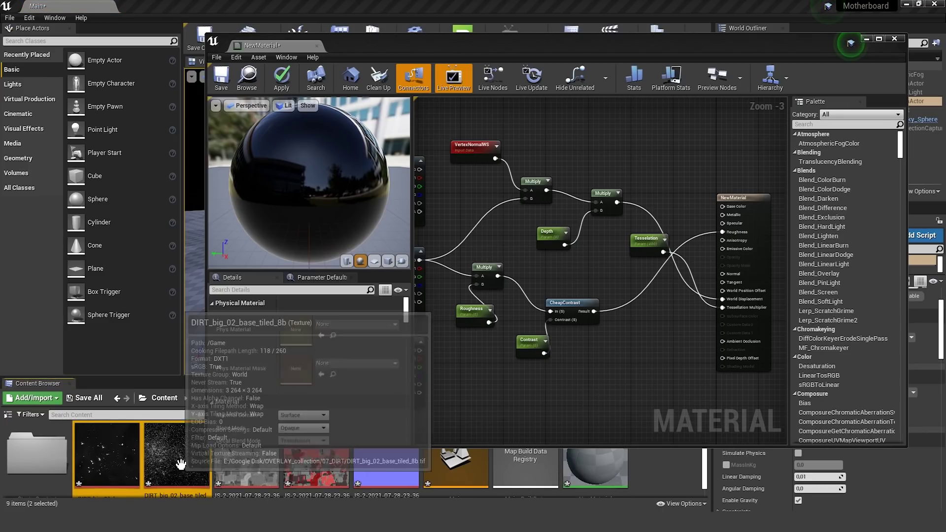
Step: Bring both dirt textures into the NewMaterial graph as texture samples
{"action": "mouse_move", "coordinate": [176, 455]}
{"action": "left_mouse_down"}
{"action": "mouse_move", "coordinate": [614, 352]}
{"action": "mouse_move", "coordinate": [600, 367]}
{"action": "left_mouse_up"}
{"action": "scroll", "coordinate": [608, 236], "scroll_direction": "down", "scroll_amount": 2}
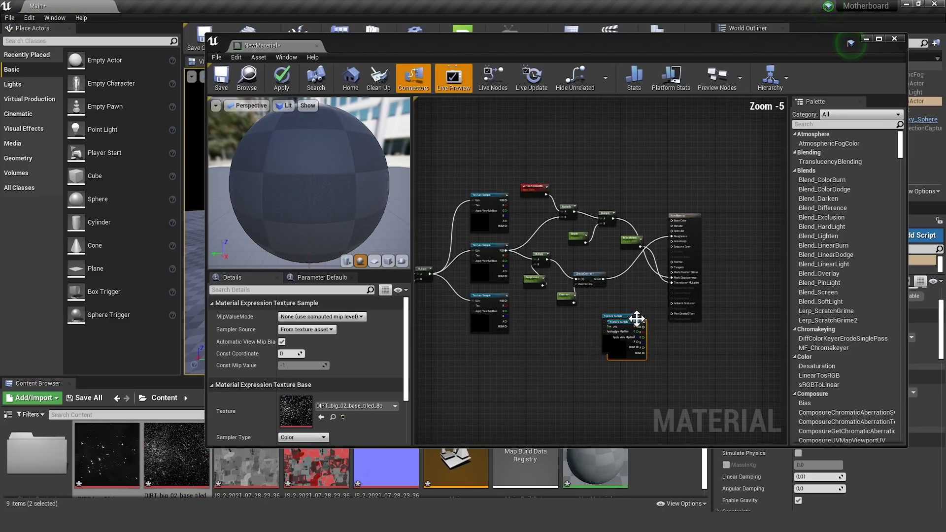
{"action": "scroll", "coordinate": [530, 308], "scroll_direction": "up", "scroll_amount": 2}
{"action": "double_click", "coordinate": [176, 456]}
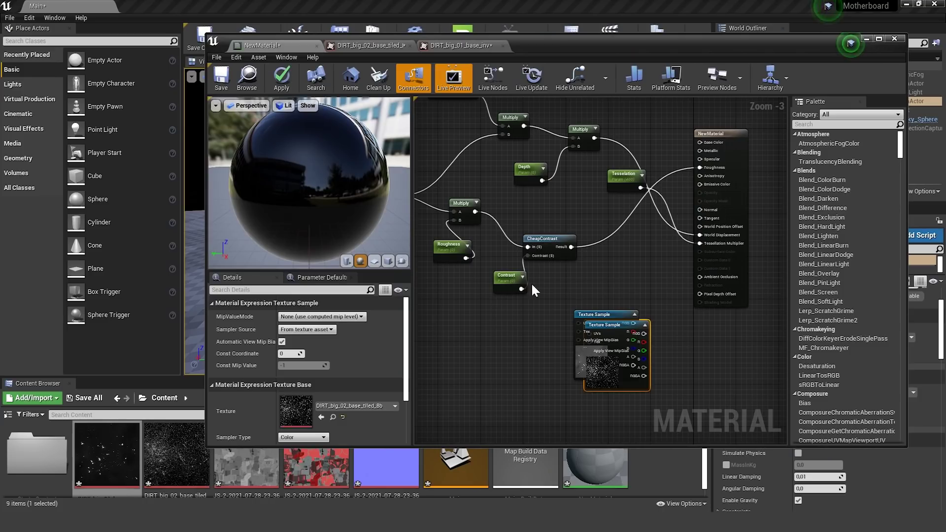
{"action": "left_click_drag", "start_coordinate": [609, 313], "coordinate": [601, 302]}
Step: Chain the contrast result and both dirt textures through two Add nodes into Roughness
{"action": "left_click", "coordinate": [607, 259]}
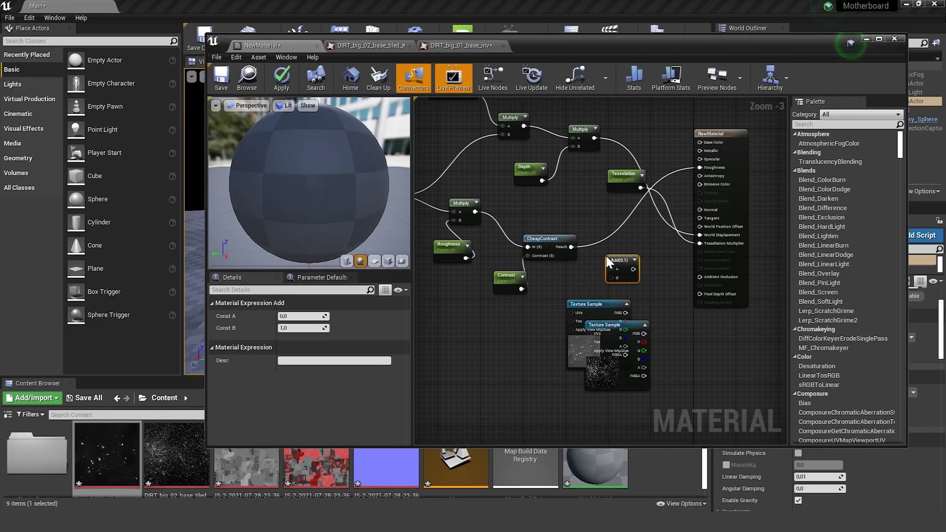
{"action": "left_click", "coordinate": [608, 304]}
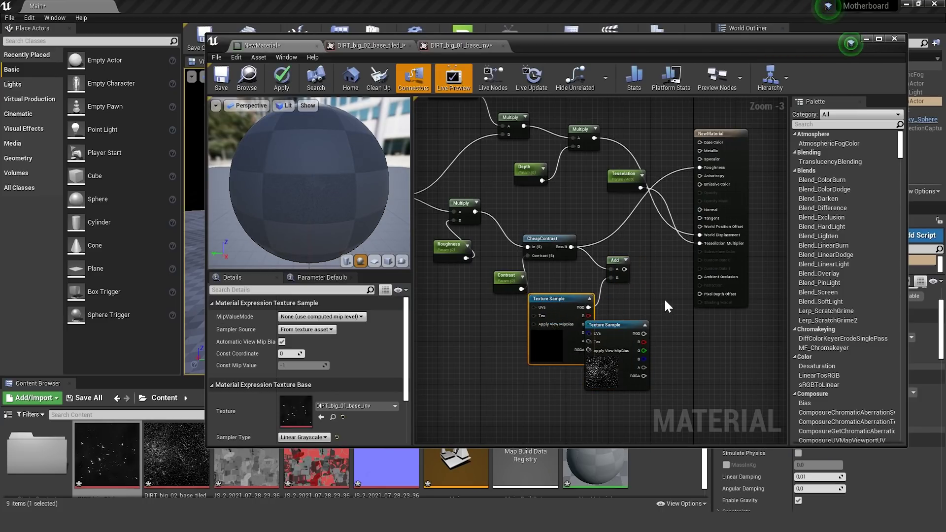
{"action": "scroll", "coordinate": [664, 298], "scroll_direction": "down", "scroll_amount": 3}
{"action": "left_click_drag", "start_coordinate": [469, 194], "coordinate": [699, 338]}
{"action": "scroll", "coordinate": [588, 303], "scroll_direction": "up", "scroll_amount": 4}
{"action": "left_click", "coordinate": [650, 271]}
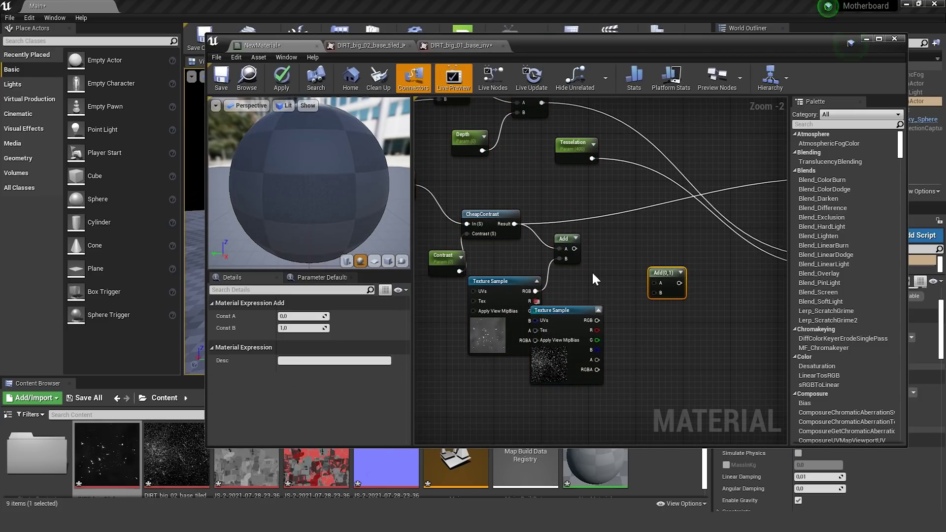
{"action": "left_click_drag", "start_coordinate": [574, 249], "coordinate": [654, 283]}
{"action": "left_click_drag", "start_coordinate": [597, 320], "coordinate": [654, 292]}
{"action": "scroll", "coordinate": [643, 350], "scroll_direction": "down", "scroll_amount": 3}
{"action": "scroll", "coordinate": [705, 340], "scroll_direction": "up", "scroll_amount": 3}
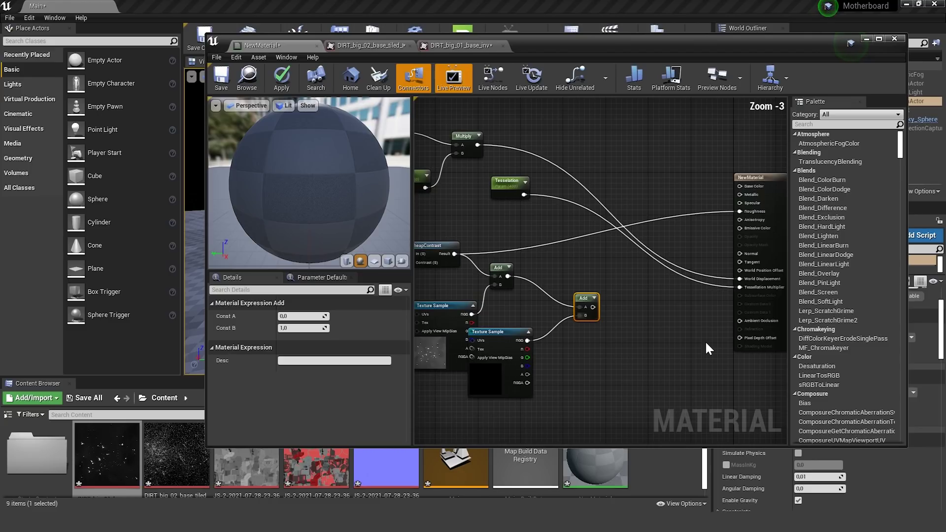
{"action": "left_click_drag", "start_coordinate": [582, 303], "coordinate": [745, 199]}
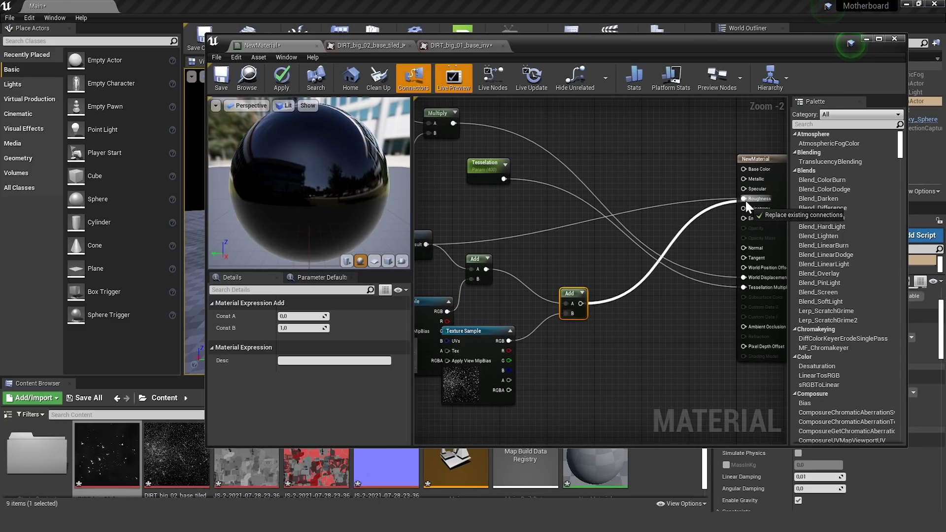
{"action": "scroll", "coordinate": [696, 297], "scroll_direction": "down", "scroll_amount": 4}
Step: Select the TexCoord, UV and Multiply nodes and move both dirt texture samples lower
{"action": "scroll", "coordinate": [492, 310], "scroll_direction": "up", "scroll_amount": 2}
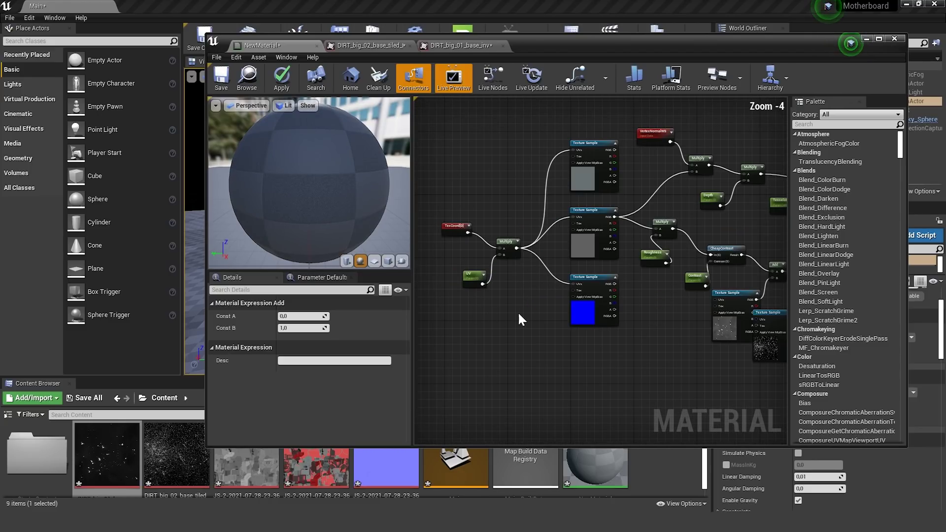
{"action": "scroll", "coordinate": [532, 303], "scroll_direction": "down", "scroll_amount": 1}
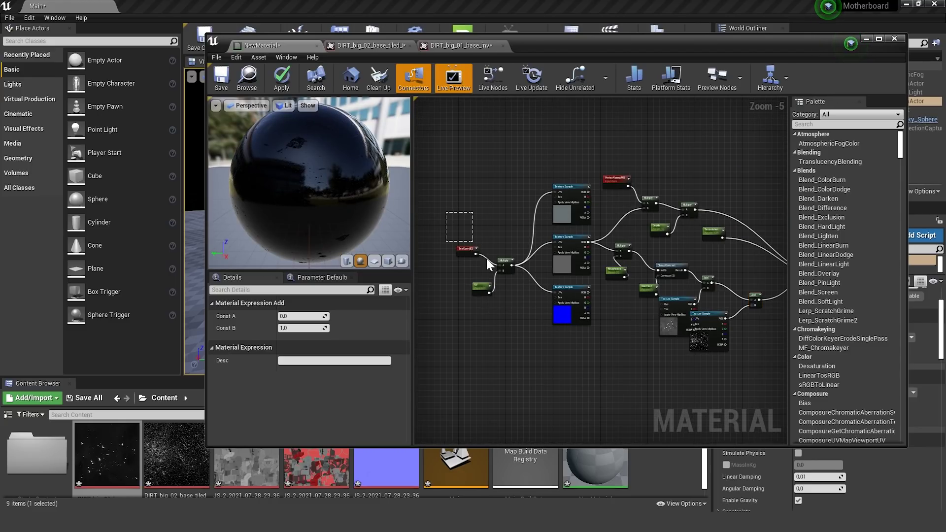
{"action": "left_click_drag", "start_coordinate": [486, 256], "coordinate": [513, 306]}
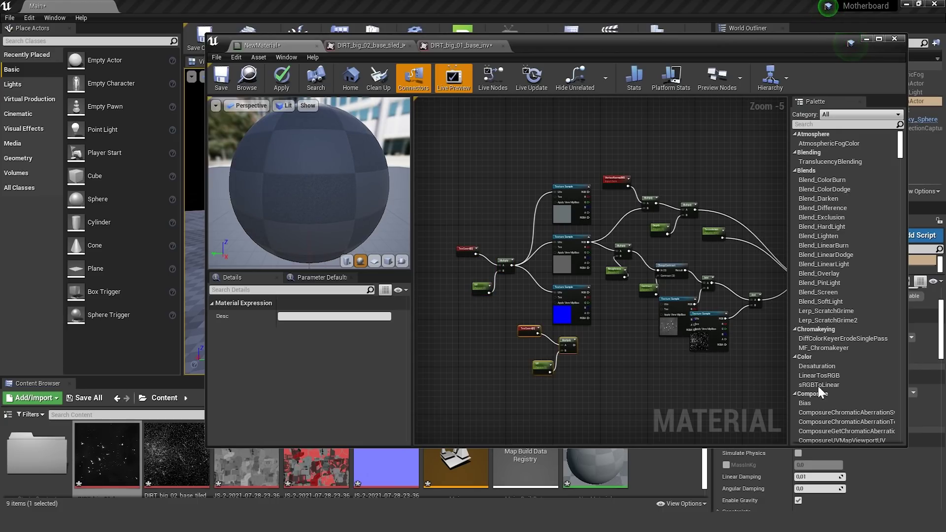
{"action": "scroll", "coordinate": [728, 373], "scroll_direction": "up", "scroll_amount": 1}
{"action": "mouse_move", "coordinate": [665, 297]}
{"action": "left_mouse_down"}
{"action": "mouse_move", "coordinate": [676, 295]}
{"action": "mouse_move", "coordinate": [644, 369]}
{"action": "left_mouse_up"}
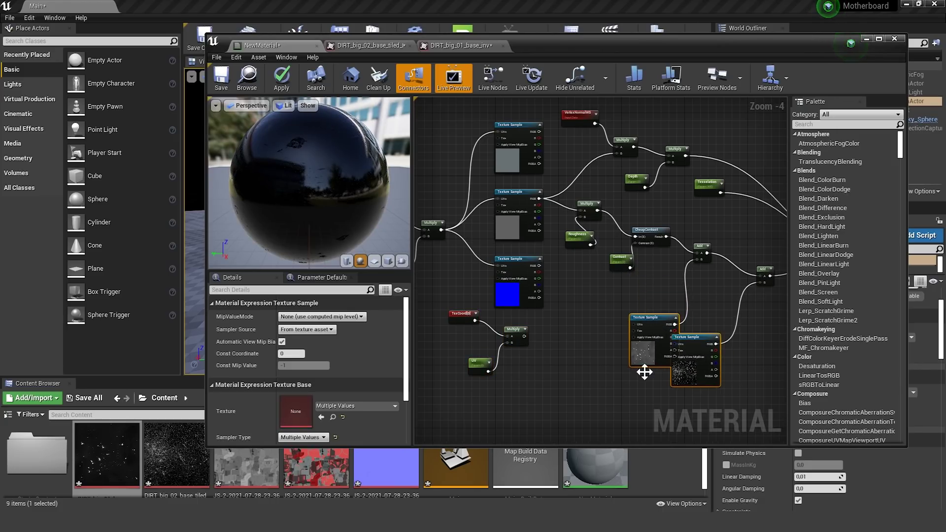
{"action": "left_click_drag", "start_coordinate": [655, 317], "coordinate": [702, 338]}
{"action": "left_click", "coordinate": [591, 355]}
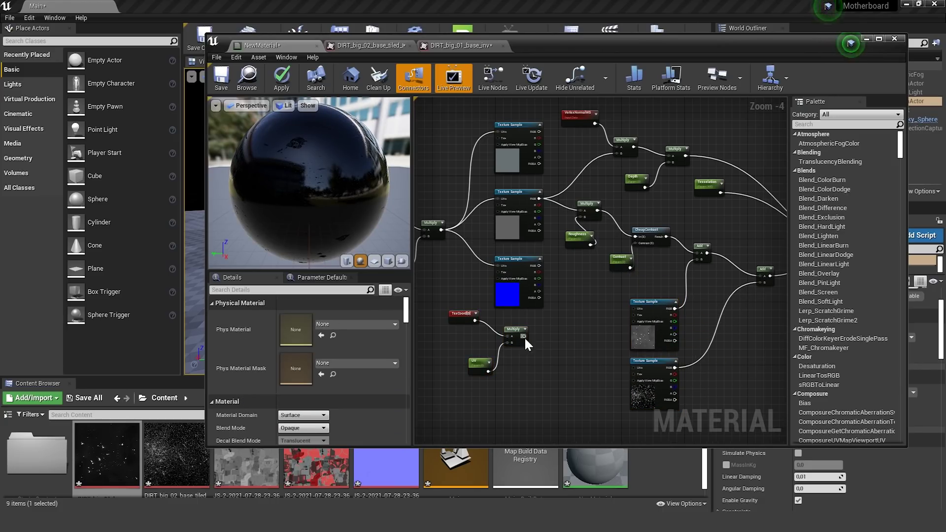
Step: Wire the TexCoord × UV Multiply into the texture's UVs and name the parameter UV
{"action": "left_click_drag", "start_coordinate": [635, 315], "coordinate": [635, 309]}
{"action": "left_click", "coordinate": [480, 364]}
{"action": "scroll", "coordinate": [480, 364], "scroll_direction": "up", "scroll_amount": 5}
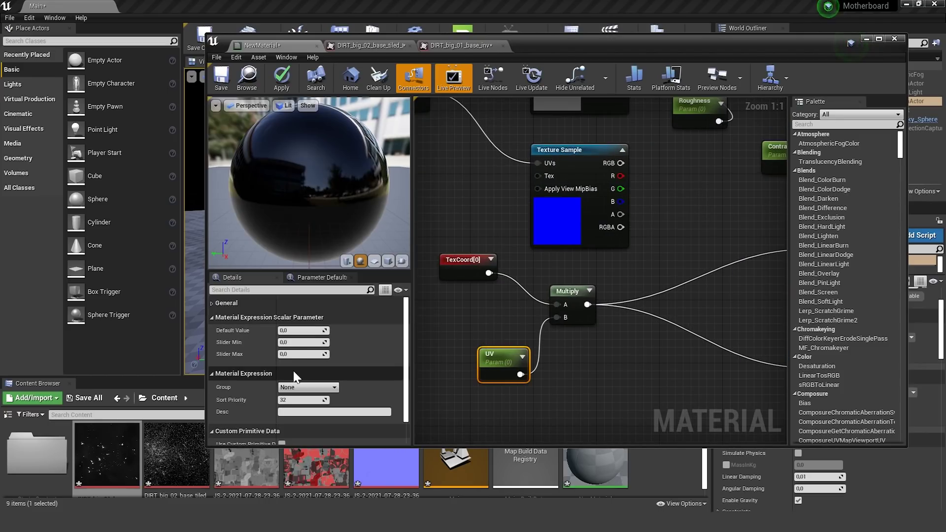
{"action": "left_click", "coordinate": [296, 305]}
{"action": "left_click", "coordinate": [444, 346]}
{"action": "scroll", "coordinate": [444, 346], "scroll_direction": "down", "scroll_amount": 5}
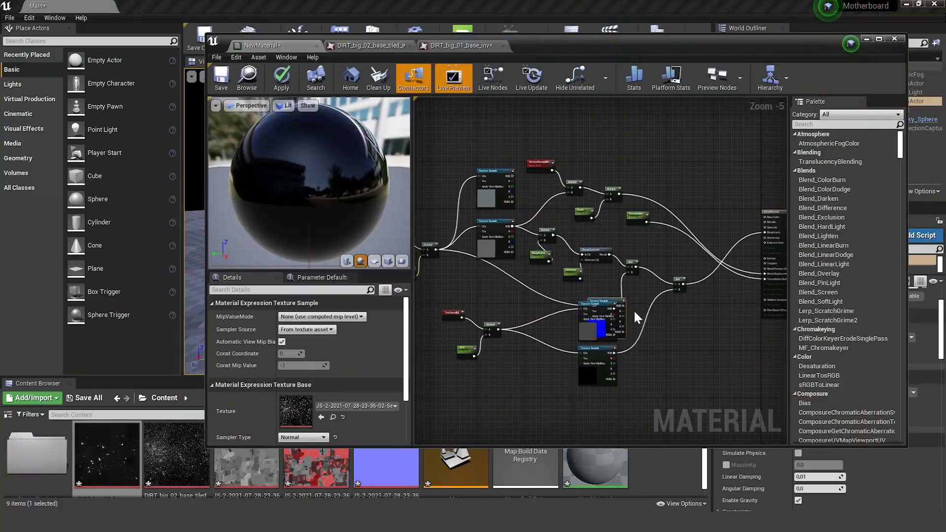
Step: Add a FlattenNormal node and feed the normal texture's RGB into it
{"action": "right_click_drag", "start_coordinate": [506, 343], "coordinate": [390, 338]}
{"action": "scroll", "coordinate": [512, 331], "scroll_direction": "up", "scroll_amount": 1}
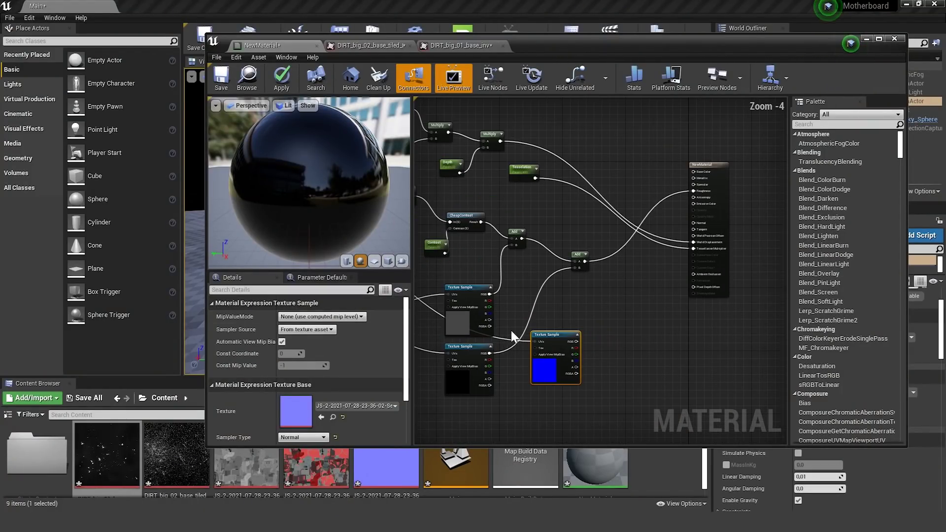
{"action": "right_click", "coordinate": [627, 350]}
{"action": "key", "text": "Escape"}
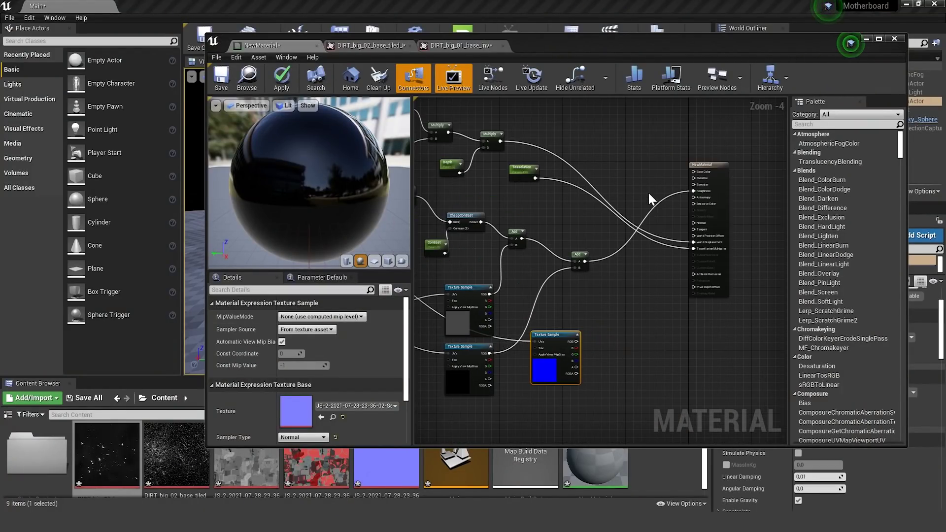
{"action": "scroll", "coordinate": [606, 369], "scroll_direction": "up", "scroll_amount": 2}
{"action": "scroll", "coordinate": [605, 369], "scroll_direction": "up", "scroll_amount": 1}
{"action": "left_click_drag", "start_coordinate": [660, 360], "coordinate": [660, 355]}
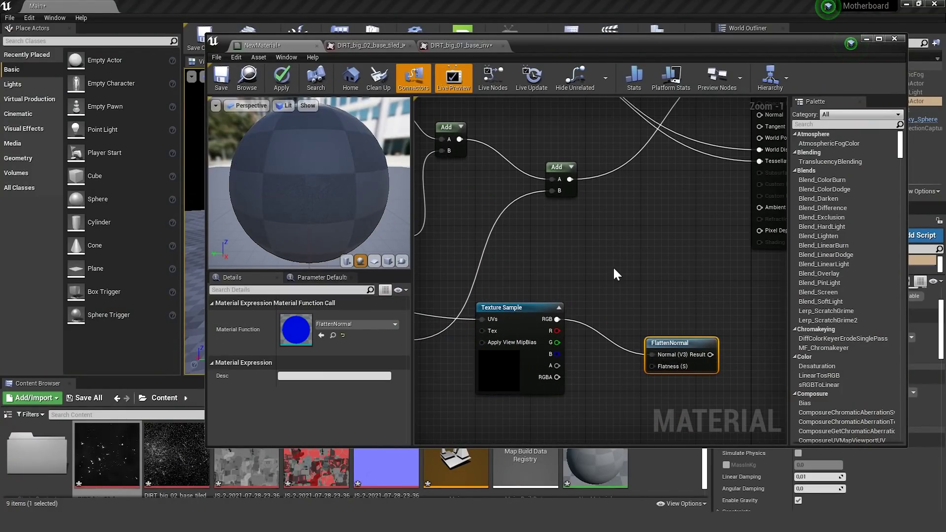
{"action": "right_click_drag", "start_coordinate": [613, 266], "coordinate": [614, 248]}
Step: Add a scalar parameter named Normal and connect FlattenNormal's result to the Normal input
{"action": "left_click", "coordinate": [592, 382]}
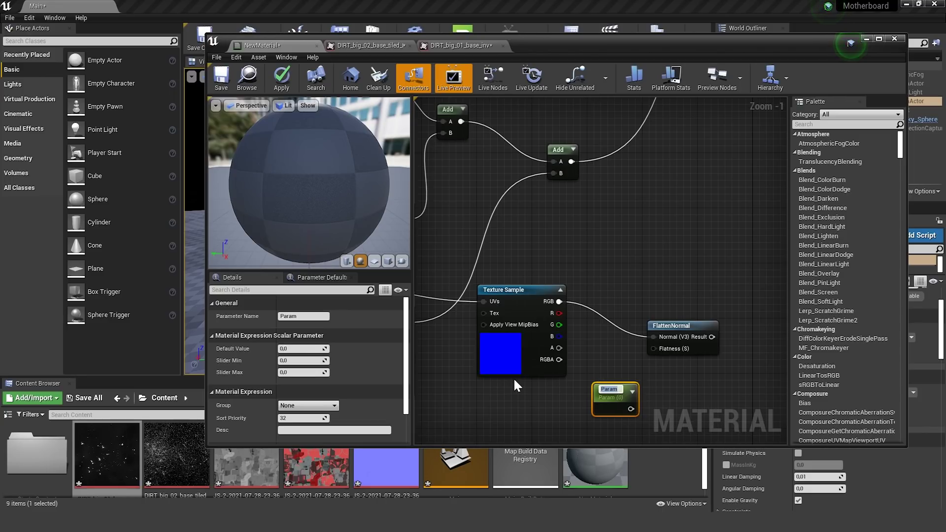
{"action": "type", "text": "Normal"}
{"action": "left_click", "coordinate": [641, 406]}
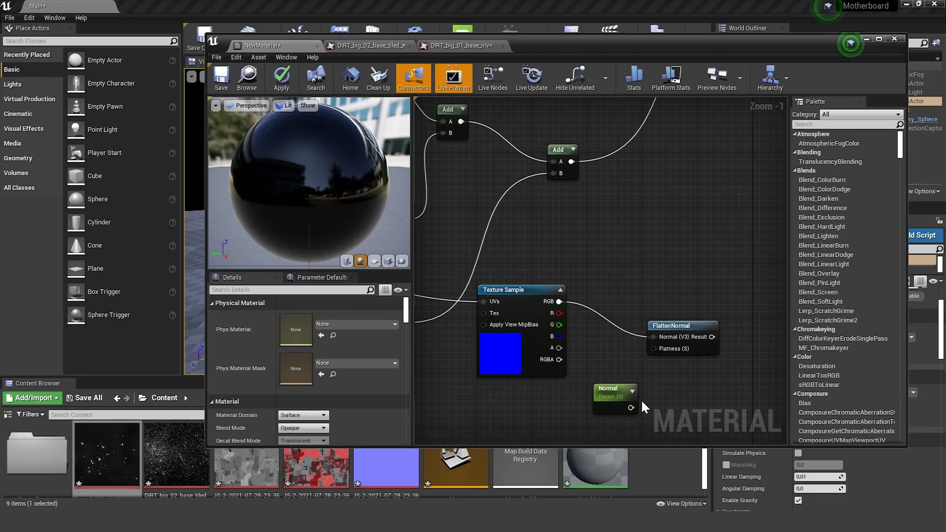
{"action": "scroll", "coordinate": [655, 350], "scroll_direction": "down", "scroll_amount": 3}
{"action": "scroll", "coordinate": [644, 338], "scroll_direction": "up", "scroll_amount": 1}
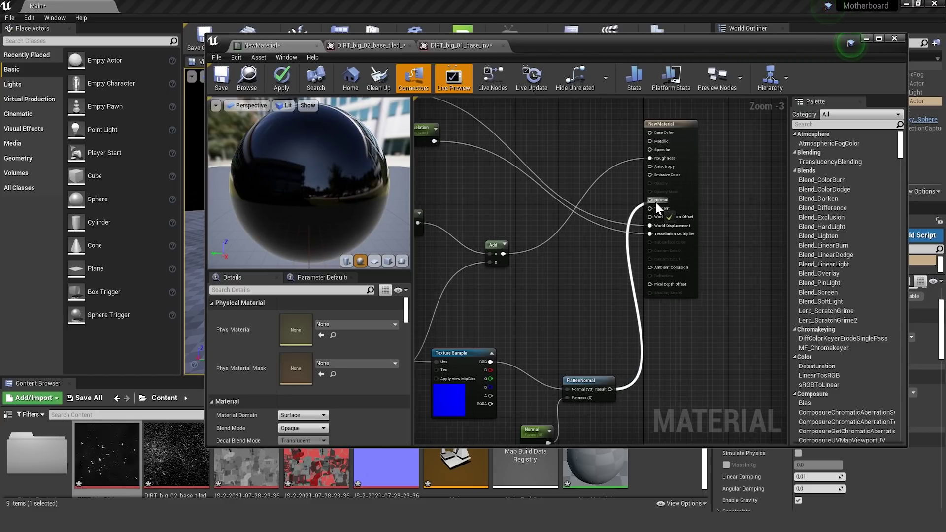
{"action": "left_click_drag", "start_coordinate": [622, 285], "coordinate": [651, 200]}
{"action": "scroll", "coordinate": [685, 344], "scroll_direction": "down", "scroll_amount": 1}
{"action": "scroll", "coordinate": [656, 341], "scroll_direction": "down", "scroll_amount": 1}
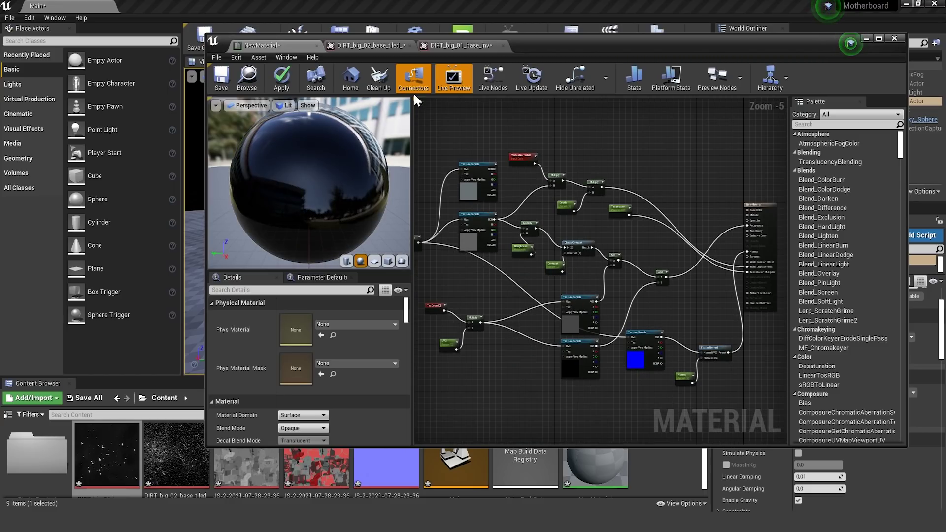
Step: Create a NewMaterial_Inst material instance from the NewMaterial asset
{"action": "left_click", "coordinate": [866, 38]}
{"action": "right_click", "coordinate": [593, 438]}
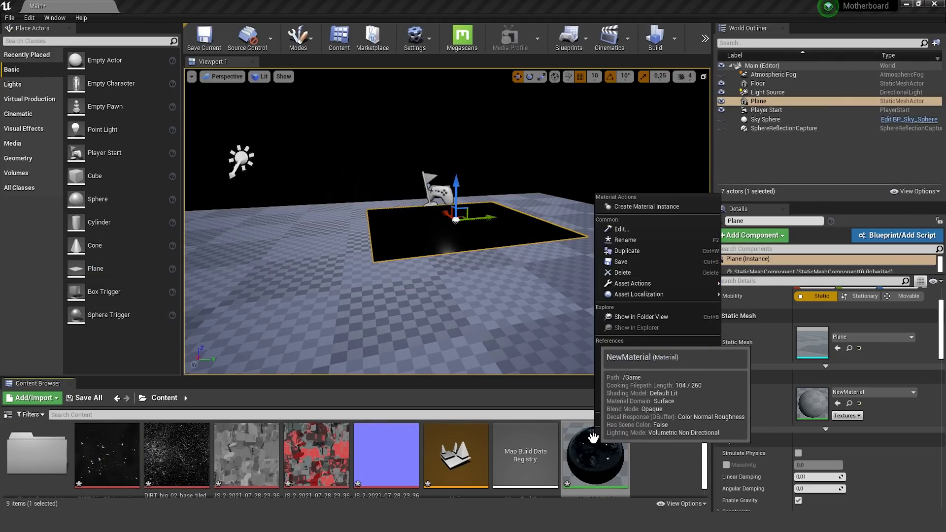
{"action": "left_click", "coordinate": [657, 207]}
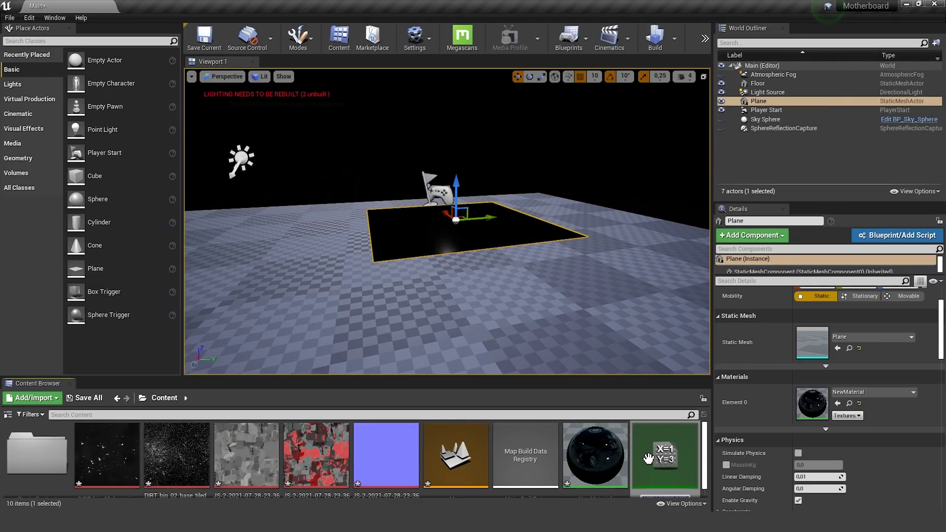
Step: Apply NewMaterial_Inst to the plane and enable overrides for all seven scalar parameters
{"action": "left_click_drag", "start_coordinate": [664, 453], "coordinate": [700, 384]}
{"action": "left_click_drag", "start_coordinate": [465, 231], "coordinate": [471, 234]}
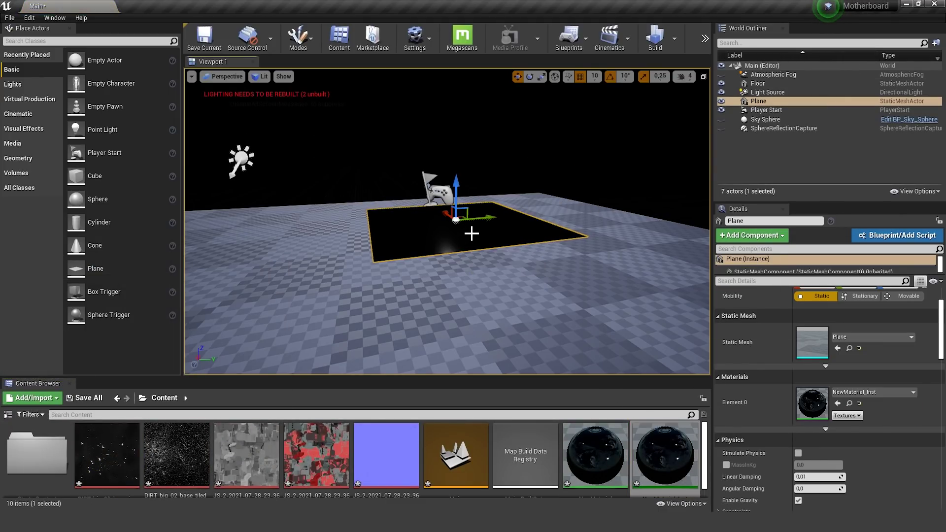
{"action": "double_click", "coordinate": [669, 472]}
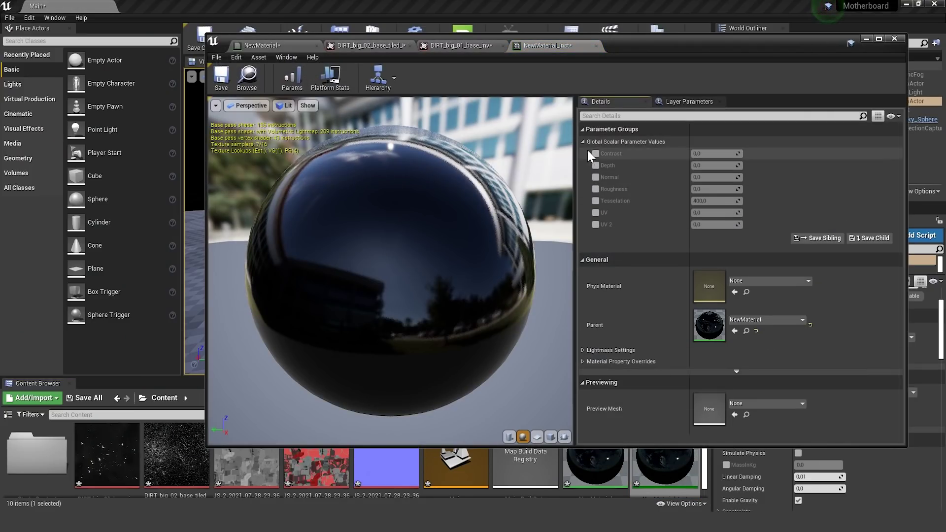
{"action": "left_click_drag", "start_coordinate": [594, 154], "coordinate": [596, 225]}
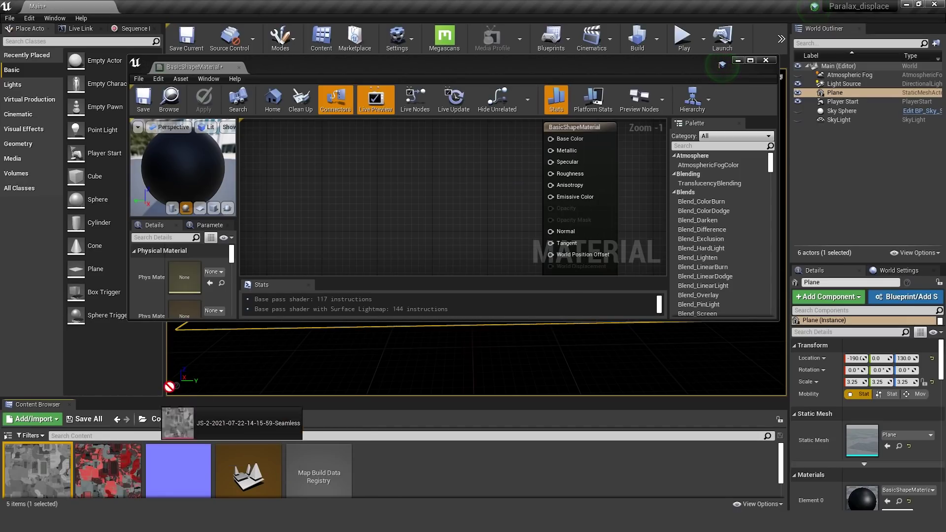
Step: Add the grey height texture to BasicShapeMaterial and convert it to a Texture Object
{"action": "left_click_drag", "start_coordinate": [132, 467], "coordinate": [332, 162]}
{"action": "scroll", "coordinate": [445, 218], "scroll_direction": "down", "scroll_amount": 3}
{"action": "scroll", "coordinate": [446, 218], "scroll_direction": "up", "scroll_amount": 2}
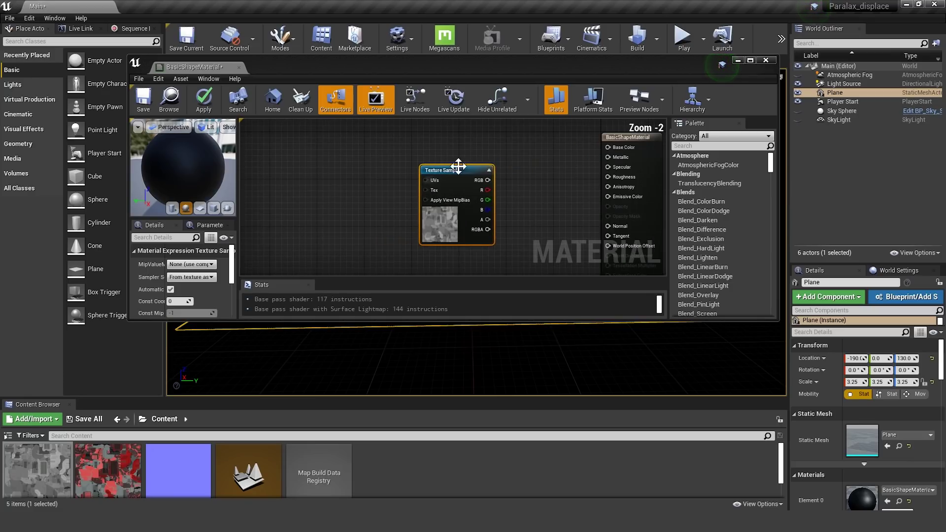
{"action": "left_click_drag", "start_coordinate": [460, 164], "coordinate": [295, 169]}
{"action": "right_click", "coordinate": [299, 172]}
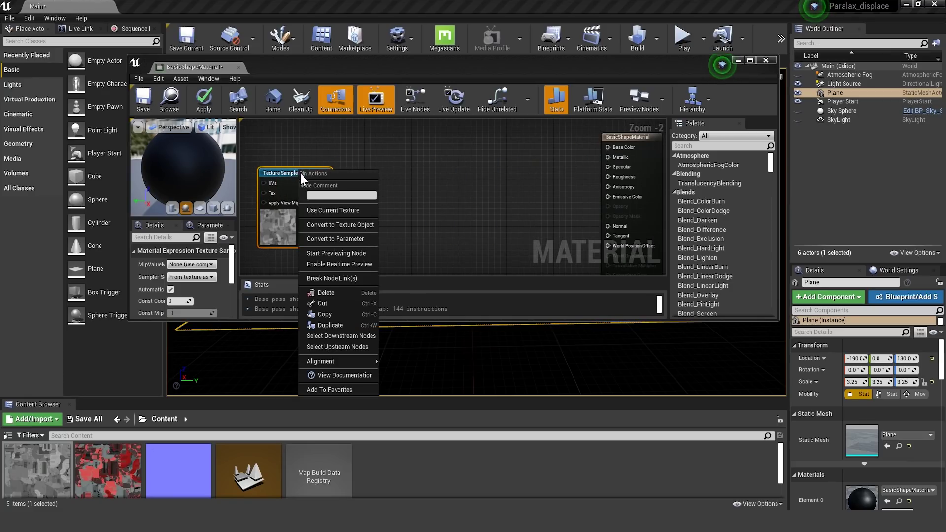
{"action": "left_click", "coordinate": [325, 224]}
Step: Add a ParallaxOcclusionMapping node and wire the Texture Object into its Heightmap Texture
{"action": "scroll", "coordinate": [344, 241], "scroll_direction": "down", "scroll_amount": 2}
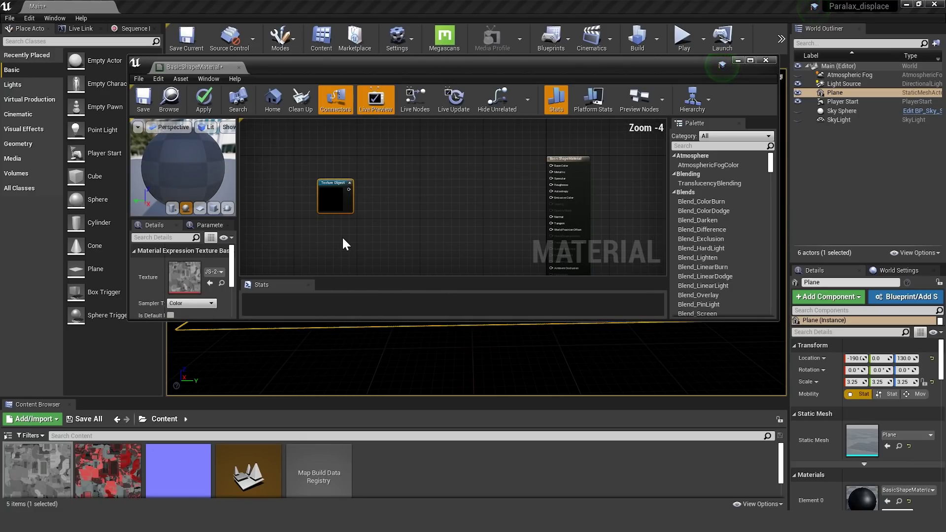
{"action": "scroll", "coordinate": [397, 226], "scroll_direction": "up", "scroll_amount": 1}
{"action": "right_click", "coordinate": [413, 217]}
{"action": "type", "text": "parall"}
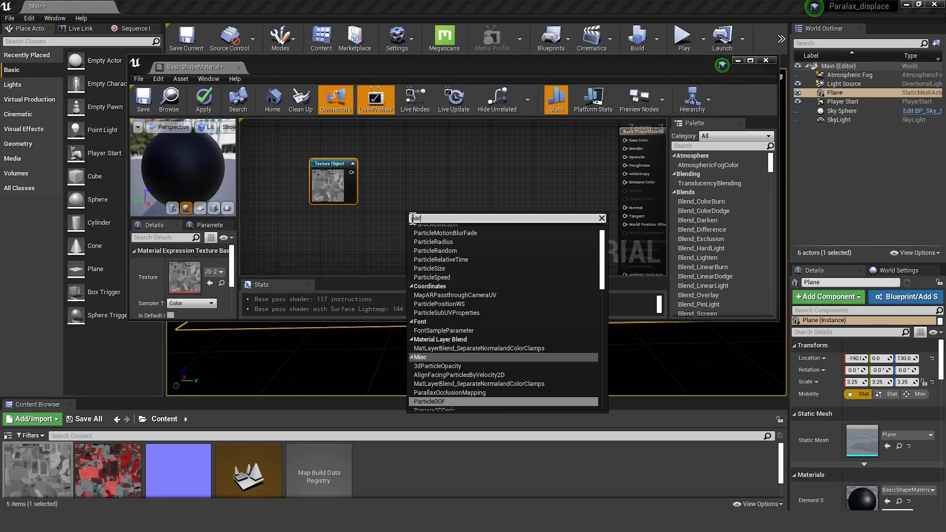
{"action": "left_click", "coordinate": [458, 239]}
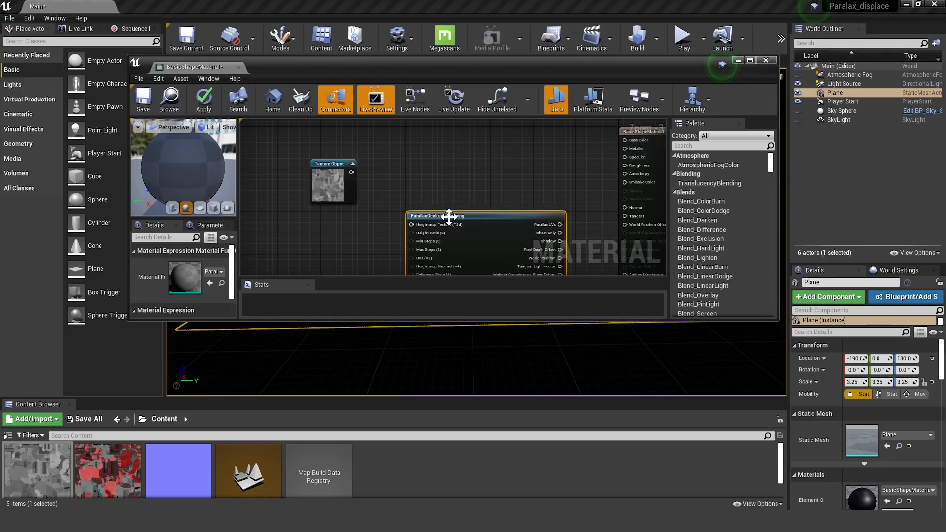
{"action": "left_click_drag", "start_coordinate": [451, 216], "coordinate": [433, 158]}
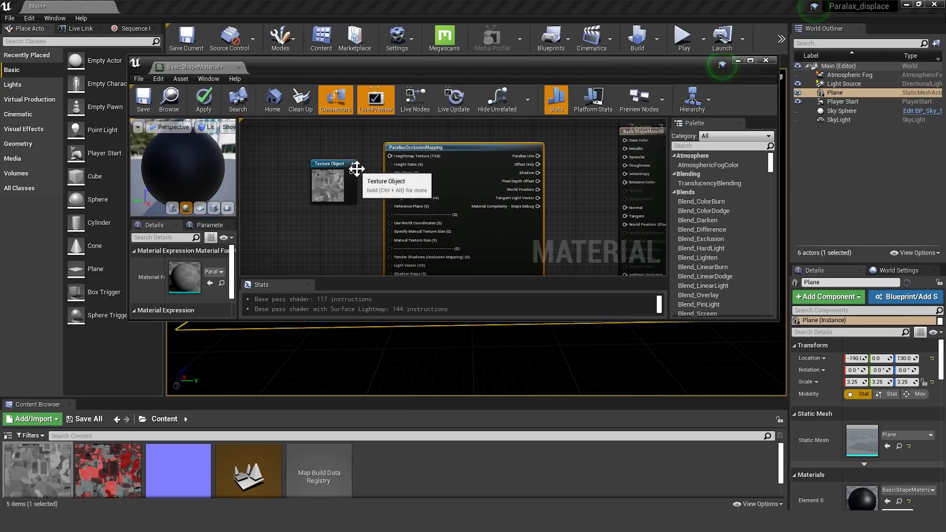
{"action": "left_click_drag", "start_coordinate": [364, 170], "coordinate": [390, 156]}
Step: Add a Height scalar parameter driving the parallax node's Height Ratio
{"action": "double_click", "coordinate": [404, 66]}
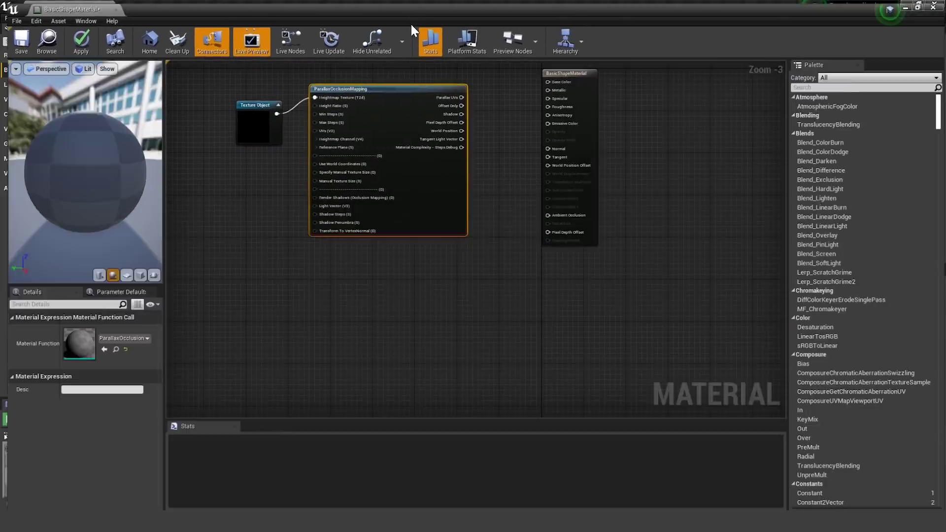
{"action": "scroll", "coordinate": [235, 77], "scroll_direction": "up", "scroll_amount": 3}
{"action": "left_click", "coordinate": [222, 241]}
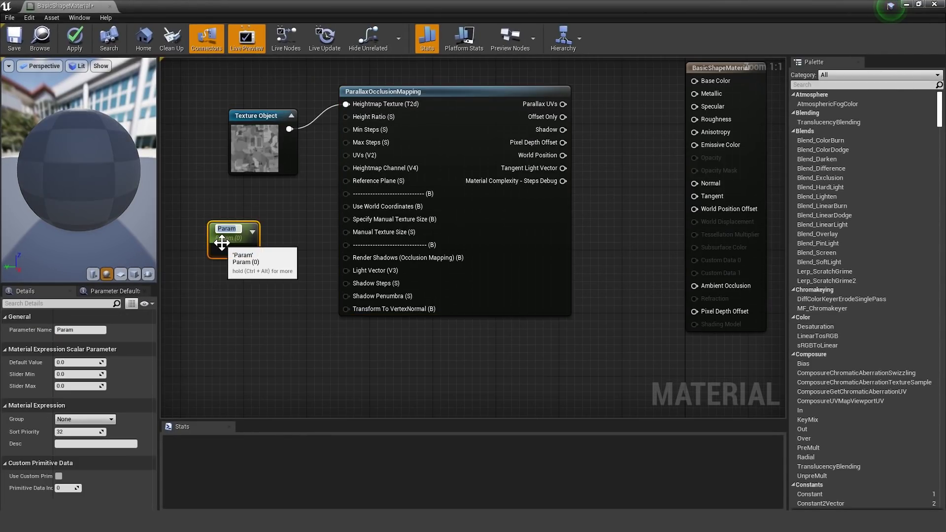
{"action": "type", "text": "Height"}
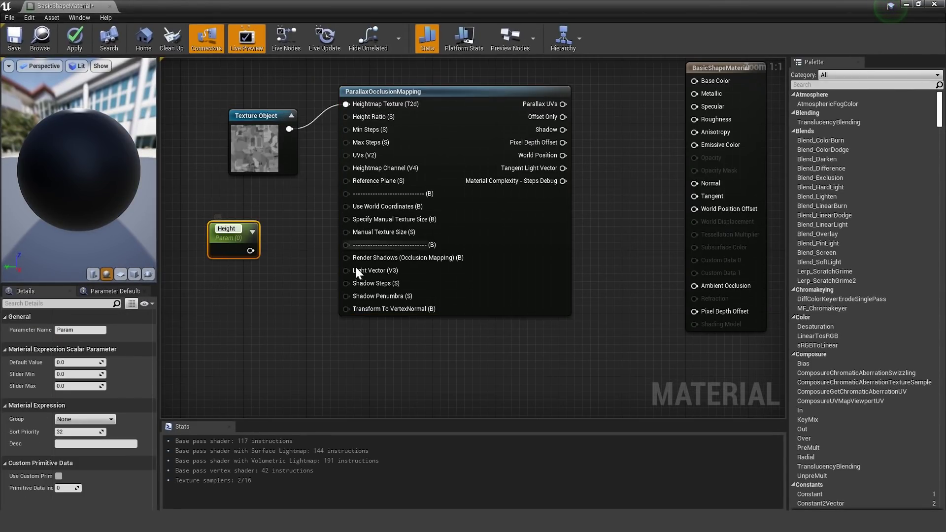
{"action": "left_click", "coordinate": [290, 273]}
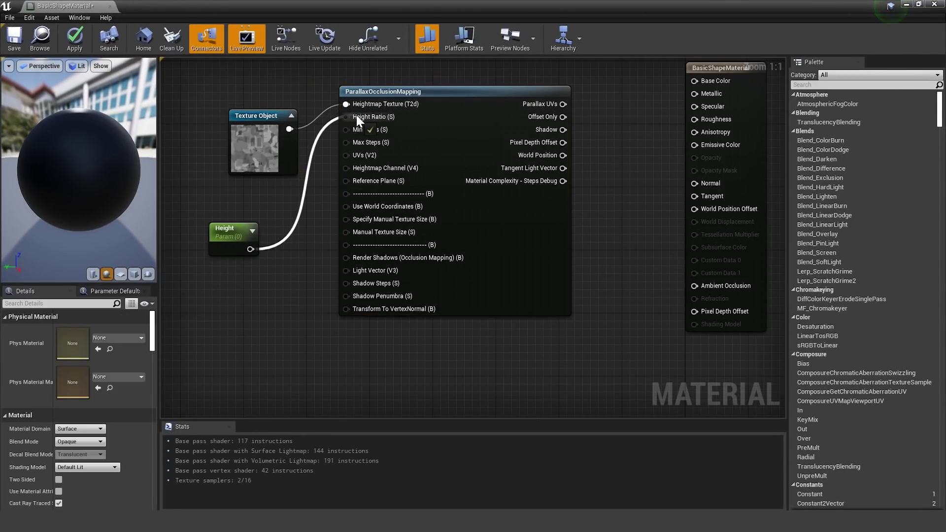
{"action": "left_click_drag", "start_coordinate": [356, 115], "coordinate": [356, 114]}
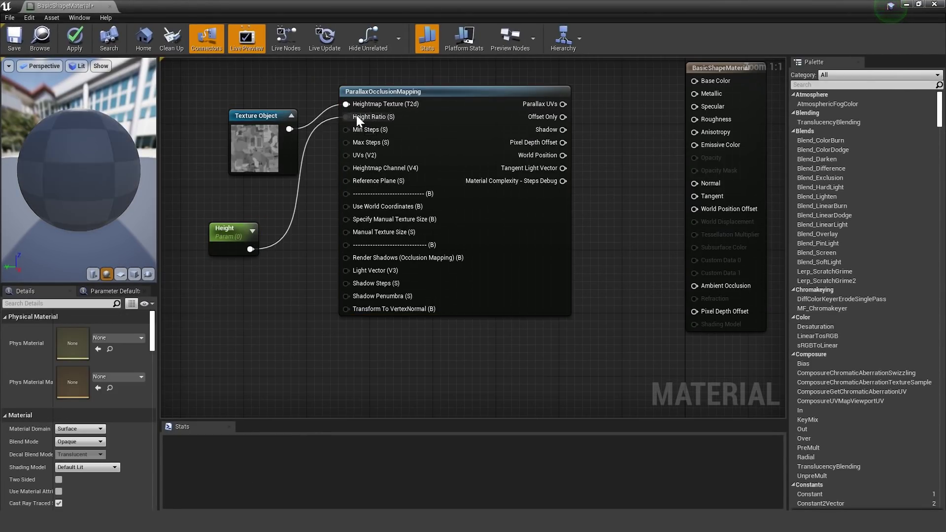
Step: Add a Step parameter and feed it through a Divide node into Min Steps
{"action": "left_click", "coordinate": [202, 283]}
{"action": "type", "text": "Step"}
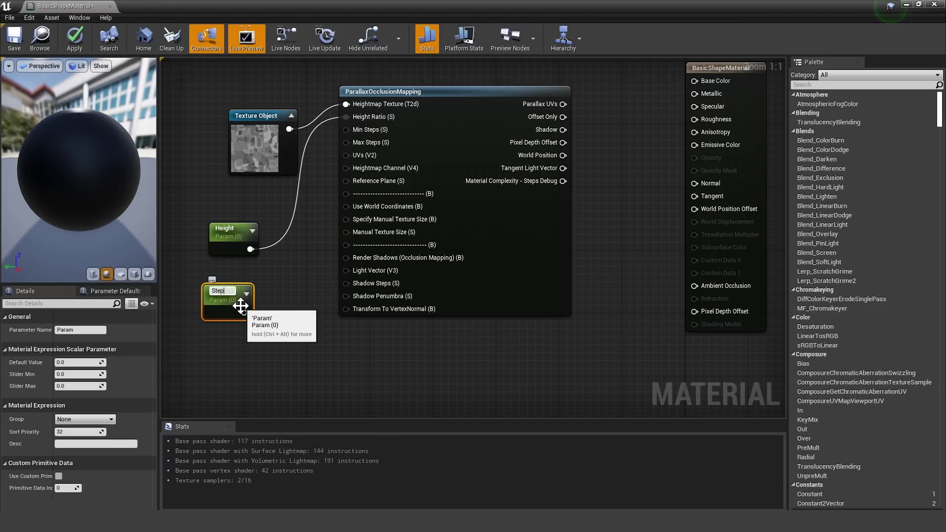
{"action": "left_click", "coordinate": [254, 268]}
{"action": "left_click_drag", "start_coordinate": [242, 238], "coordinate": [198, 196]}
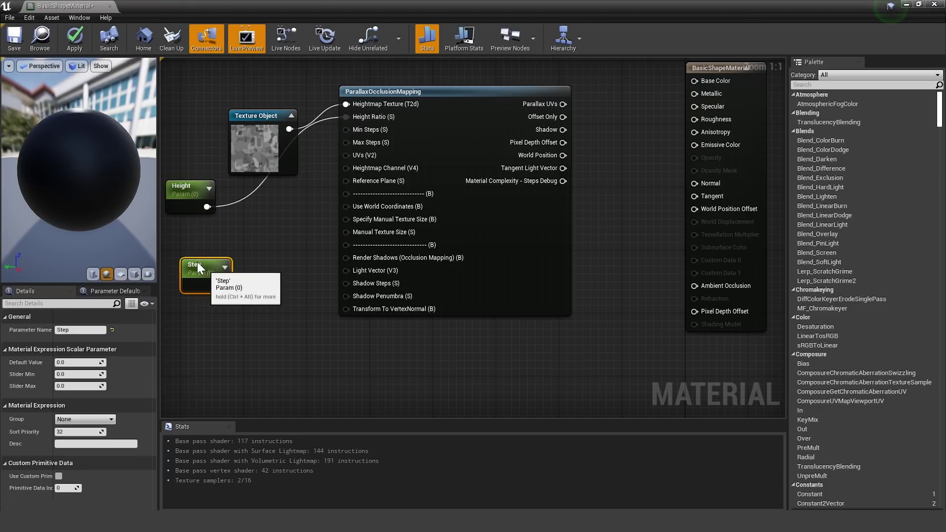
{"action": "left_click", "coordinate": [232, 255]}
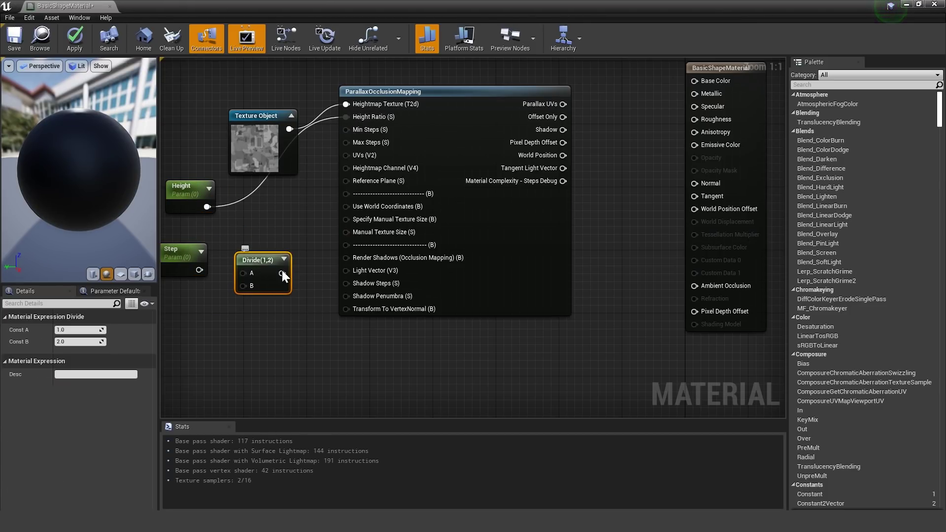
{"action": "left_click_drag", "start_coordinate": [198, 270], "coordinate": [243, 273]}
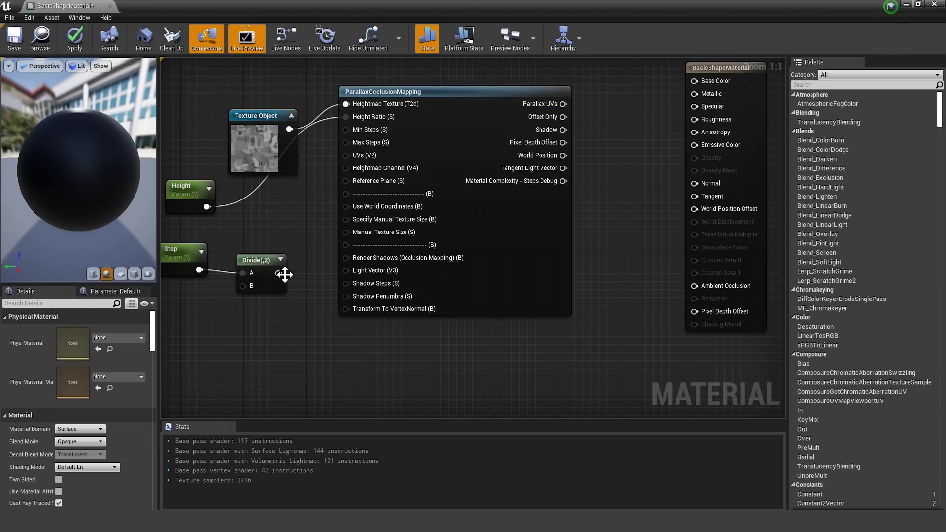
{"action": "left_click_drag", "start_coordinate": [262, 264], "coordinate": [278, 246]}
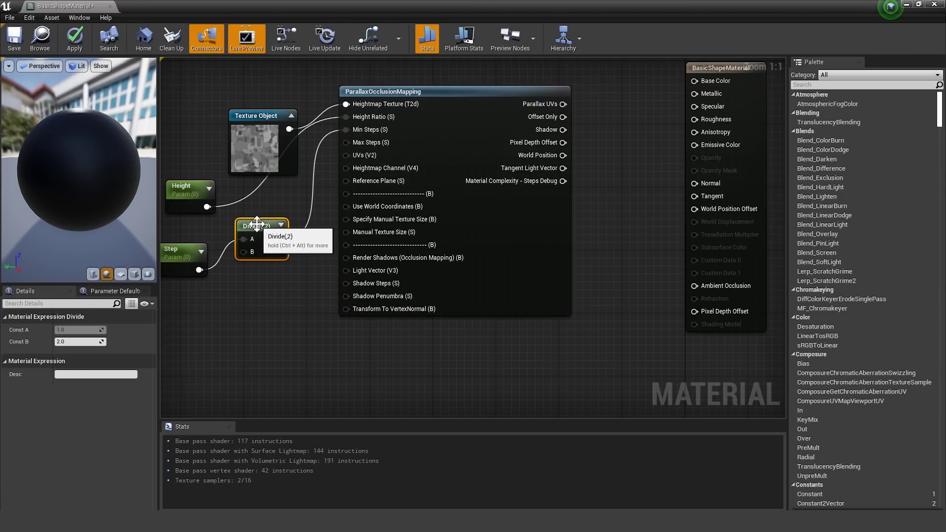
Step: Set the divisor to 10, Step's default to 20, and wire Step into Max Steps
{"action": "left_click", "coordinate": [78, 341]}
{"action": "type", "text": "10"}
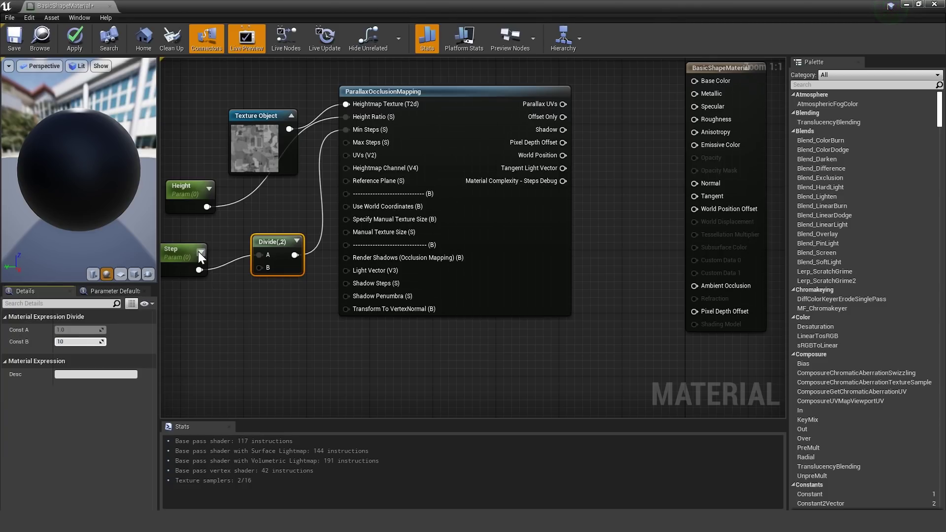
{"action": "left_click", "coordinate": [199, 255]}
{"action": "type", "text": "20"}
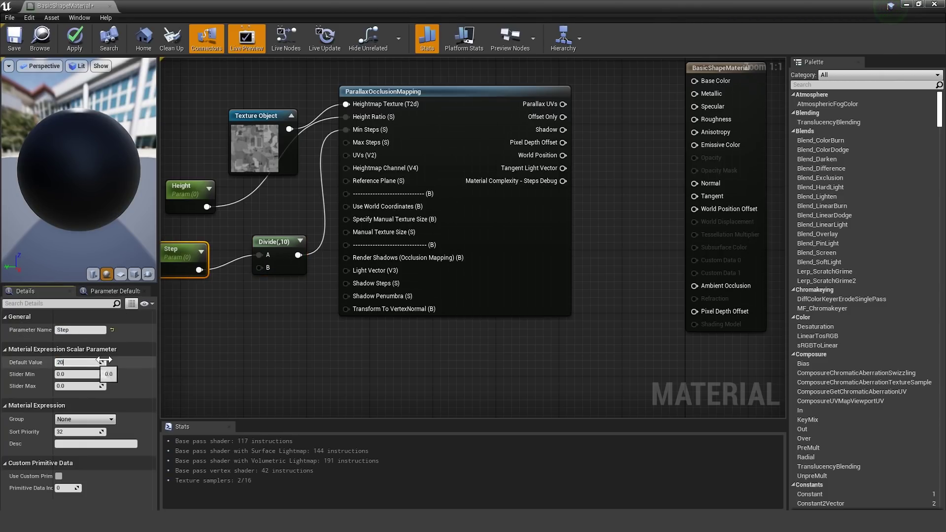
{"action": "left_click", "coordinate": [231, 315]}
{"action": "left_click_drag", "start_coordinate": [274, 241], "coordinate": [250, 209]}
{"action": "left_click_drag", "start_coordinate": [352, 133], "coordinate": [346, 142]}
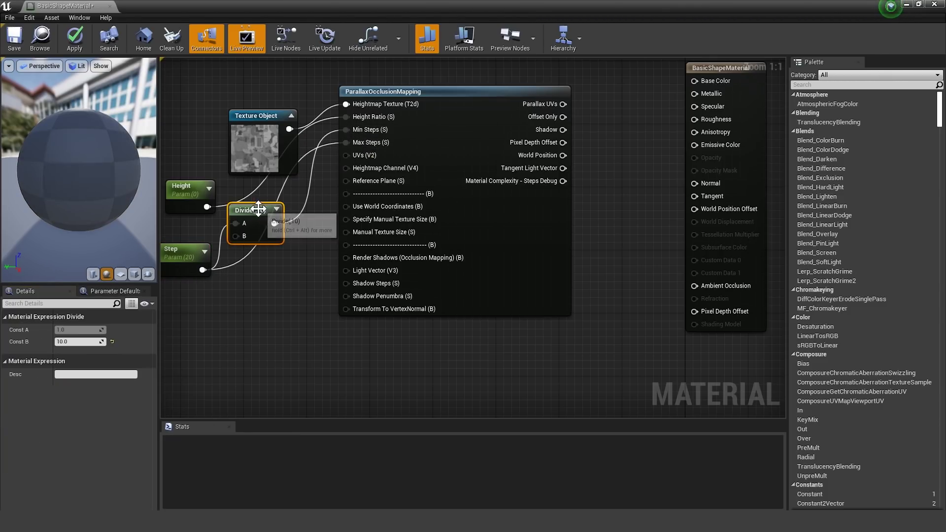
{"action": "left_click_drag", "start_coordinate": [180, 251], "coordinate": [244, 297]}
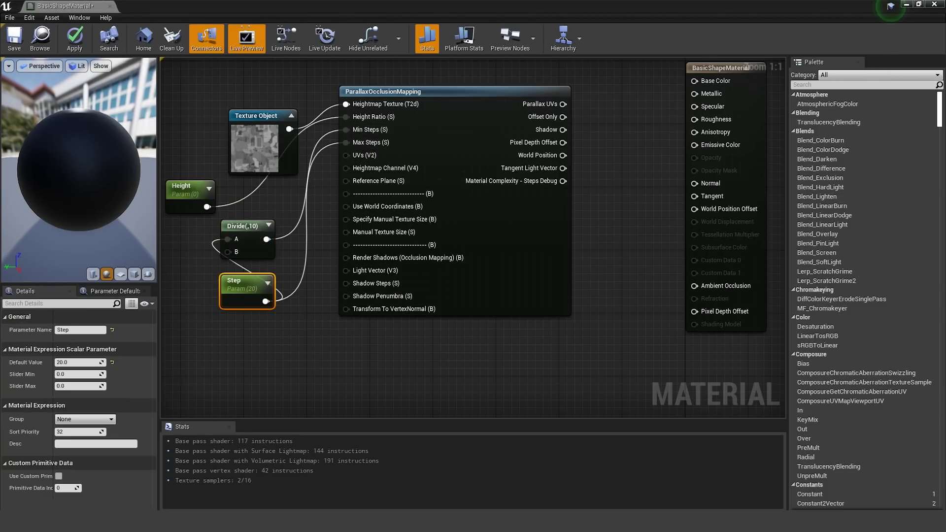
Step: Add a TextureCoordinate node for the parallax node's UVs
{"action": "right_click", "coordinate": [219, 335]}
{"action": "type", "text": "tex"}
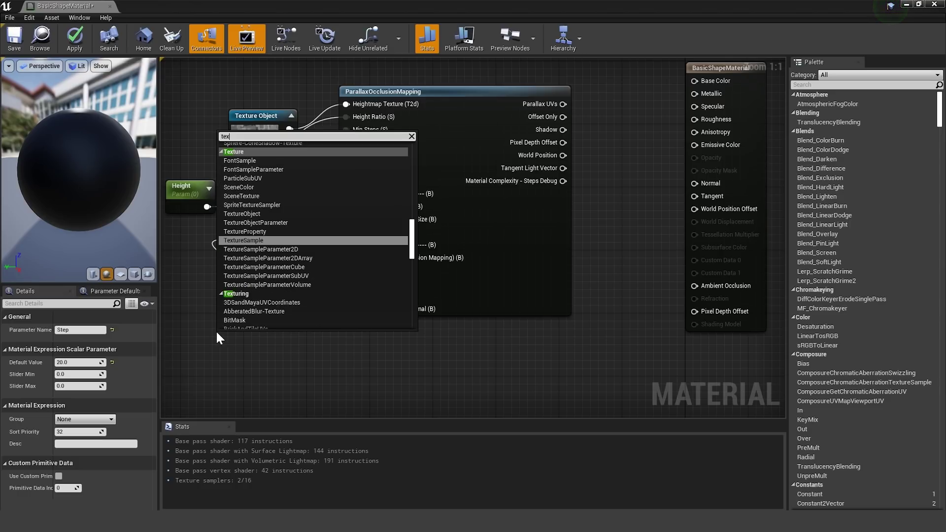
{"action": "type", "text": "coo"}
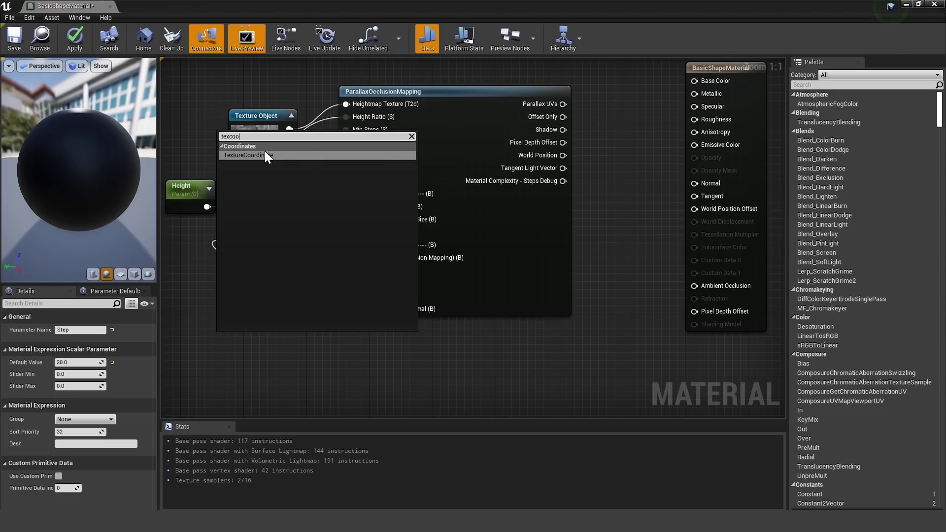
{"action": "left_click", "coordinate": [267, 155]}
{"action": "left_click", "coordinate": [288, 377]}
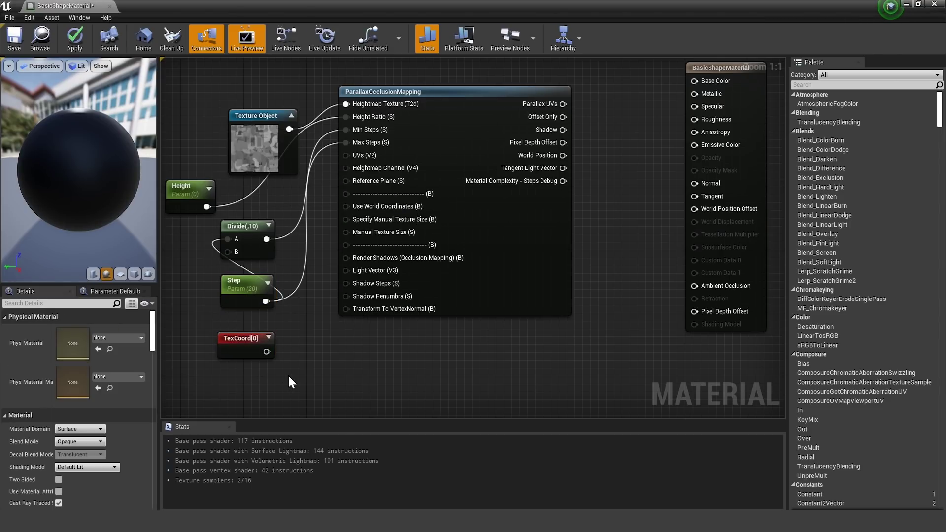
Step: Add a red Constant4Vector (1,0,0,0) and wire it into Heightmap Channel
{"action": "left_click", "coordinate": [288, 377]}
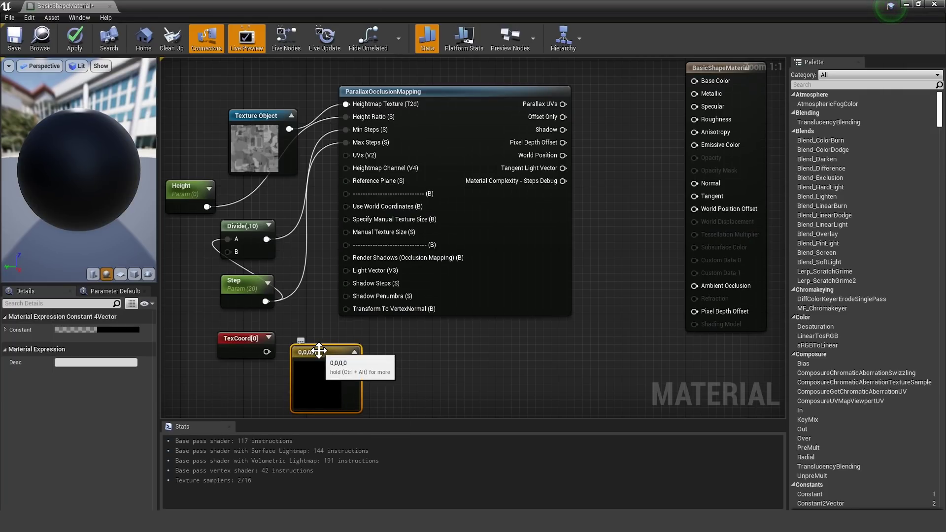
{"action": "double_click", "coordinate": [319, 350]}
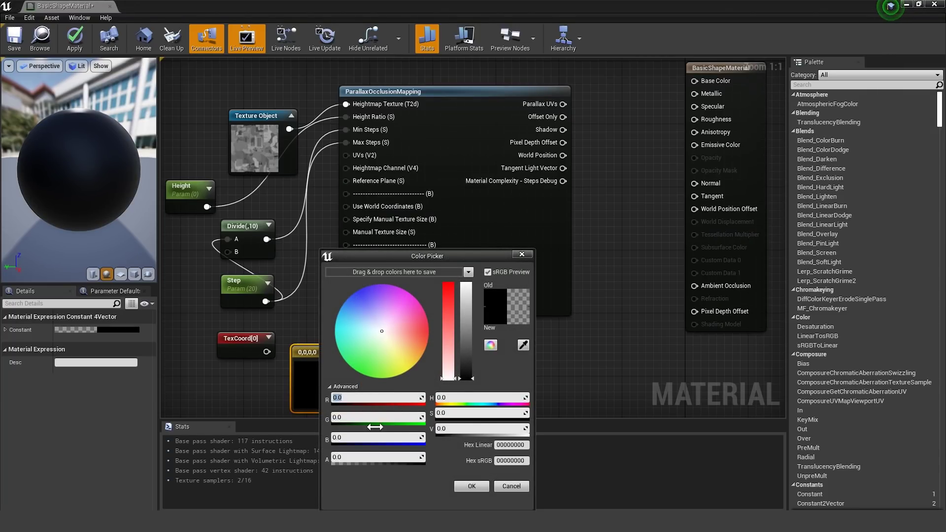
{"action": "type", "text": "1"}
{"action": "key", "text": "Return"}
{"action": "left_click", "coordinate": [482, 484]}
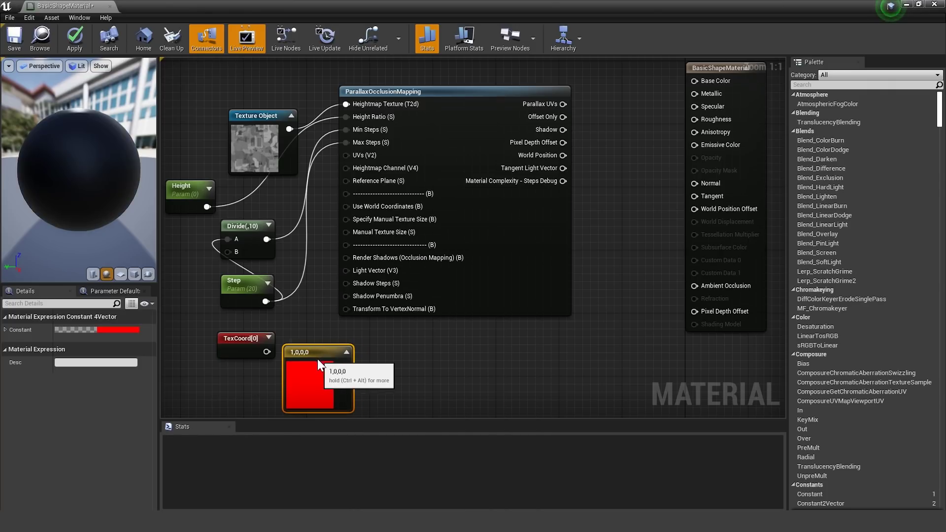
{"action": "mouse_move", "coordinate": [350, 167]}
{"action": "left_mouse_down"}
{"action": "mouse_move", "coordinate": [348, 154]}
{"action": "mouse_move", "coordinate": [345, 365]}
{"action": "mouse_move", "coordinate": [249, 416]}
{"action": "left_mouse_up"}
{"action": "scroll", "coordinate": [285, 206], "scroll_direction": "down", "scroll_amount": 4}
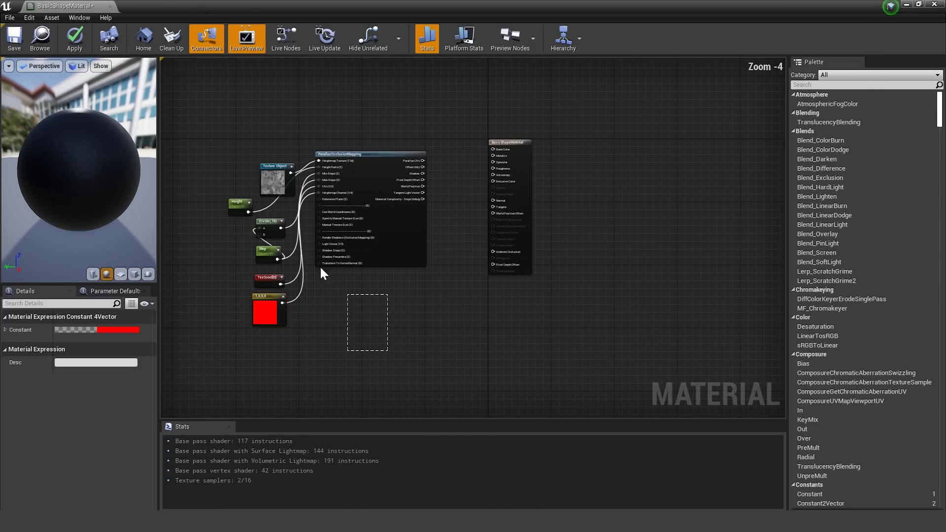
{"action": "left_click_drag", "start_coordinate": [320, 265], "coordinate": [279, 152]}
{"action": "left_click", "coordinate": [347, 255]}
Step: Add the grey base texture as a sample fed by the Parallax UVs
{"action": "left_click_drag", "start_coordinate": [472, 6], "coordinate": [475, 122]}
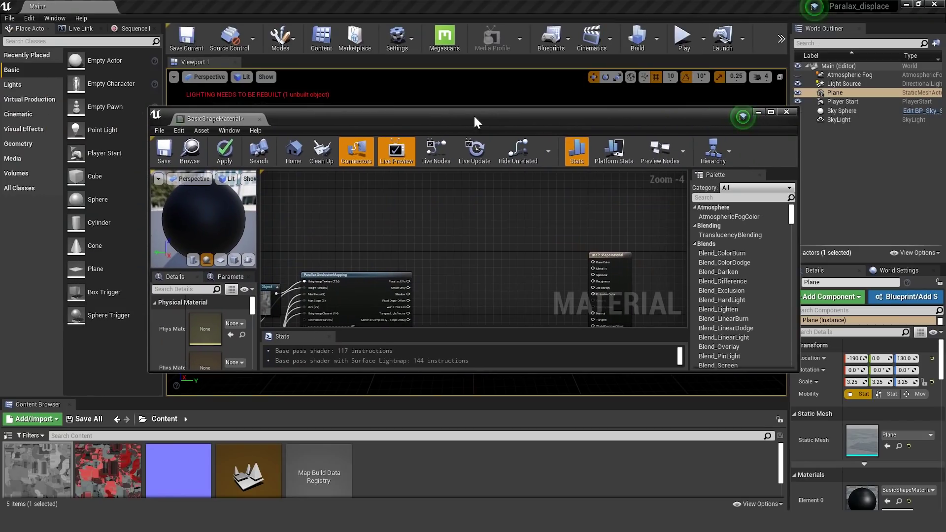
{"action": "left_click_drag", "start_coordinate": [61, 467], "coordinate": [458, 266]}
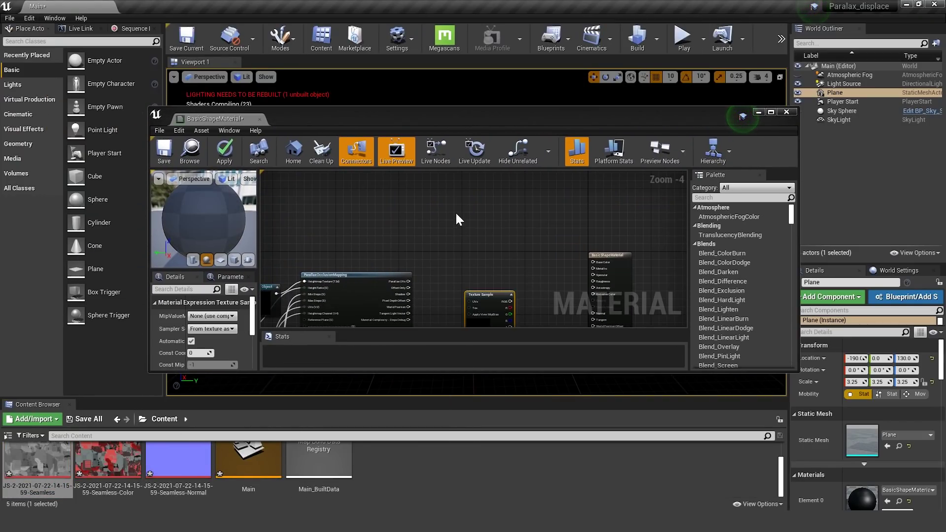
{"action": "mouse_move", "coordinate": [595, 122]}
{"action": "left_mouse_down"}
{"action": "mouse_move", "coordinate": [459, 20]}
{"action": "mouse_move", "coordinate": [459, 10]}
{"action": "left_mouse_up"}
{"action": "scroll", "coordinate": [305, 162], "scroll_direction": "up", "scroll_amount": 5}
{"action": "left_click_drag", "start_coordinate": [398, 196], "coordinate": [409, 202]}
Step: Feed the Parallax UVs into the blue normal map sample's UVs as well
{"action": "double_click", "coordinate": [473, 6]}
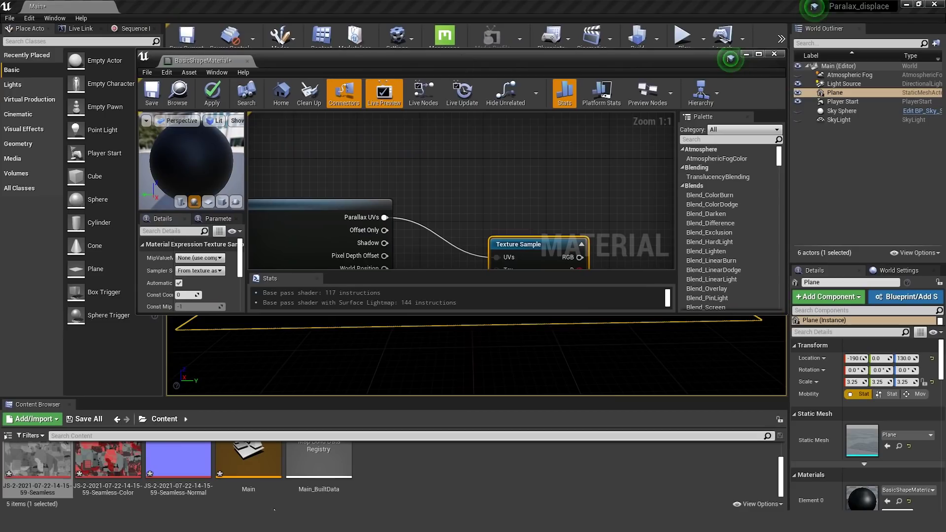
{"action": "scroll", "coordinate": [486, 121], "scroll_direction": "down", "scroll_amount": 6}
{"action": "scroll", "coordinate": [456, 186], "scroll_direction": "up", "scroll_amount": 2}
{"action": "double_click", "coordinate": [443, 60]}
{"action": "scroll", "coordinate": [340, 127], "scroll_direction": "up", "scroll_amount": 4}
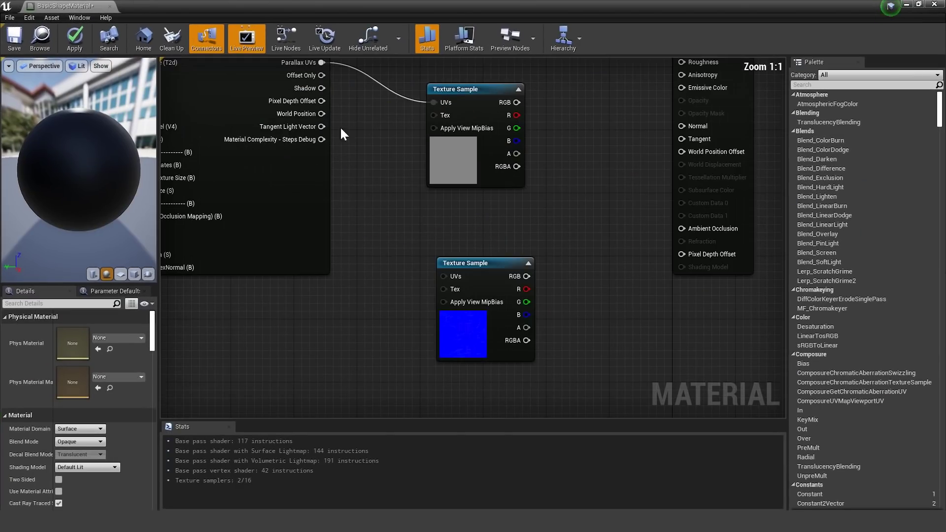
{"action": "left_click_drag", "start_coordinate": [339, 126], "coordinate": [431, 256]}
{"action": "scroll", "coordinate": [431, 256], "scroll_direction": "down", "scroll_amount": 1}
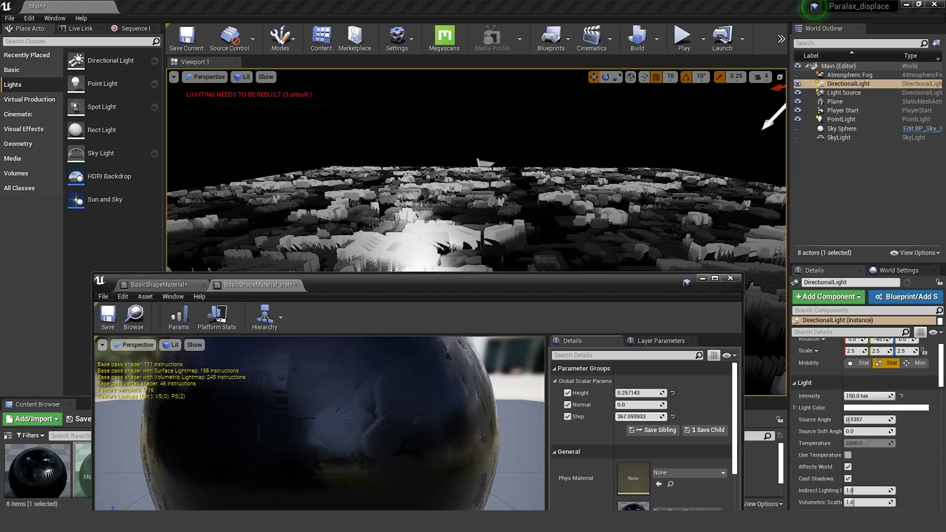
Step: Set Step to 250, Normal to 4.635625 and Height to about 0.142858, inspecting the plane
{"action": "type", "text": "50"}
{"action": "key", "text": "Return"}
{"action": "mouse_move", "coordinate": [636, 404]}
{"action": "left_mouse_down"}
{"action": "mouse_move", "coordinate": [655, 404]}
{"action": "mouse_move", "coordinate": [611, 390]}
{"action": "left_mouse_up"}
{"action": "right_click_drag", "start_coordinate": [752, 105], "coordinate": [719, 123]}
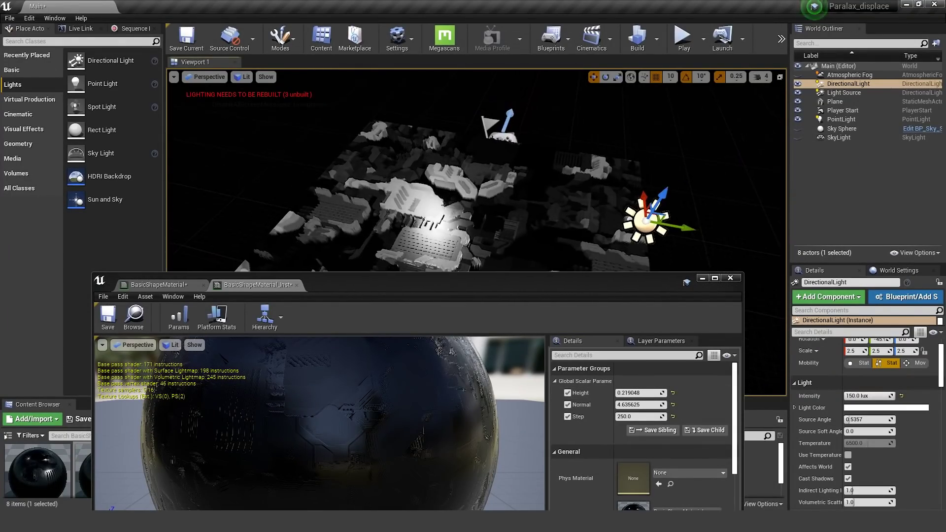
{"action": "left_click_drag", "start_coordinate": [631, 392], "coordinate": [616, 392]}
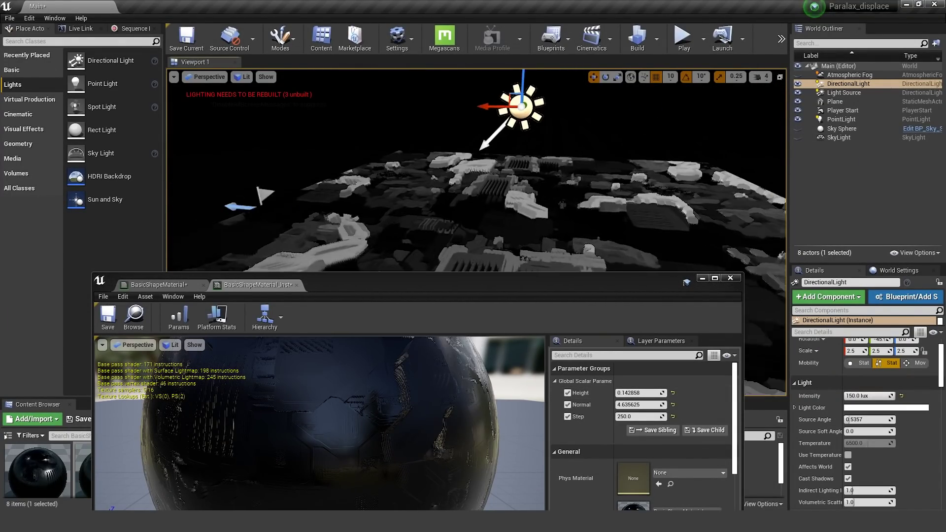
{"action": "mouse_move", "coordinate": [719, 123]}
{"action": "right_mouse_down"}
{"action": "mouse_move", "coordinate": [641, 114]}
{"action": "mouse_move", "coordinate": [571, 212]}
{"action": "right_mouse_up"}
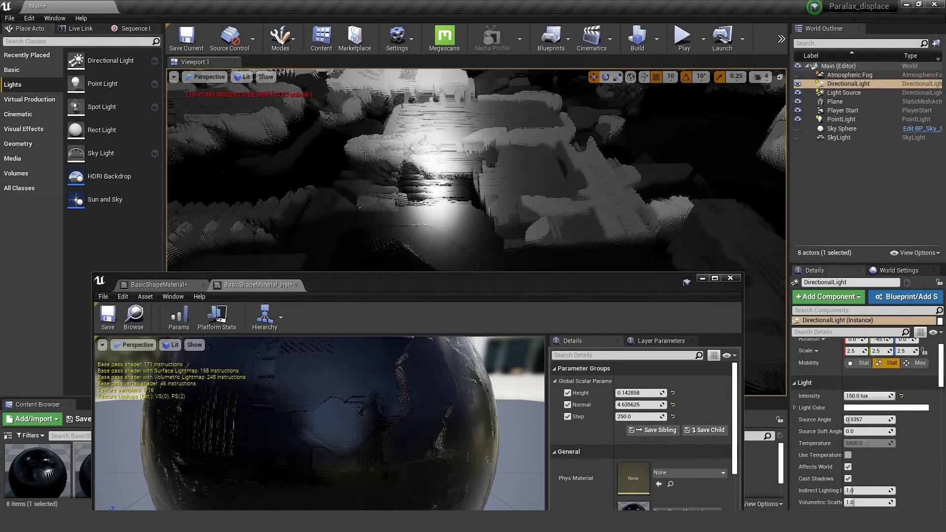
{"action": "mouse_move", "coordinate": [635, 417]}
{"action": "left_mouse_down"}
{"action": "mouse_move", "coordinate": [690, 416]}
{"action": "mouse_move", "coordinate": [641, 417]}
{"action": "left_mouse_up"}
{"action": "right_click_drag", "start_coordinate": [571, 212], "coordinate": [542, 148]}
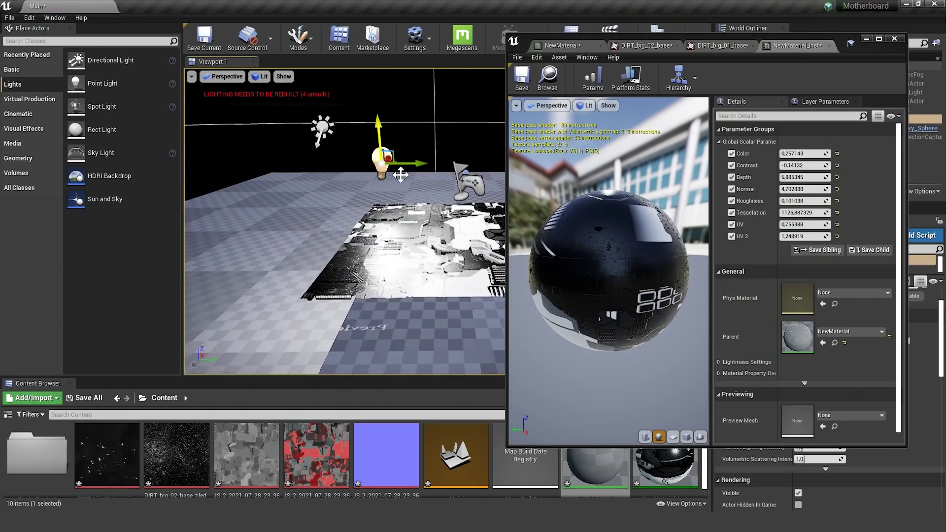
Step: Orbit around the displaced plane and rotate the directional light to relight it
{"action": "right_click_drag", "start_coordinate": [426, 172], "coordinate": [426, 172]}
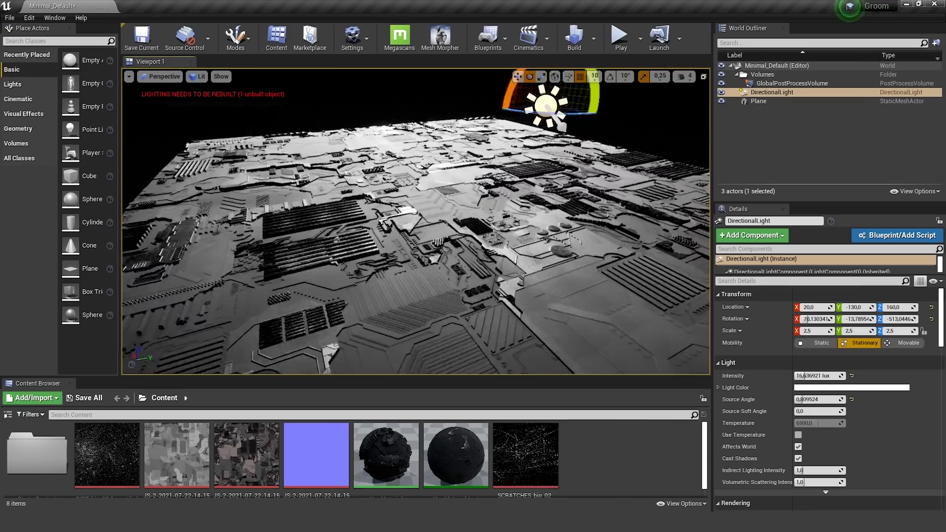
{"action": "left_click_drag", "start_coordinate": [517, 147], "coordinate": [473, 197]}
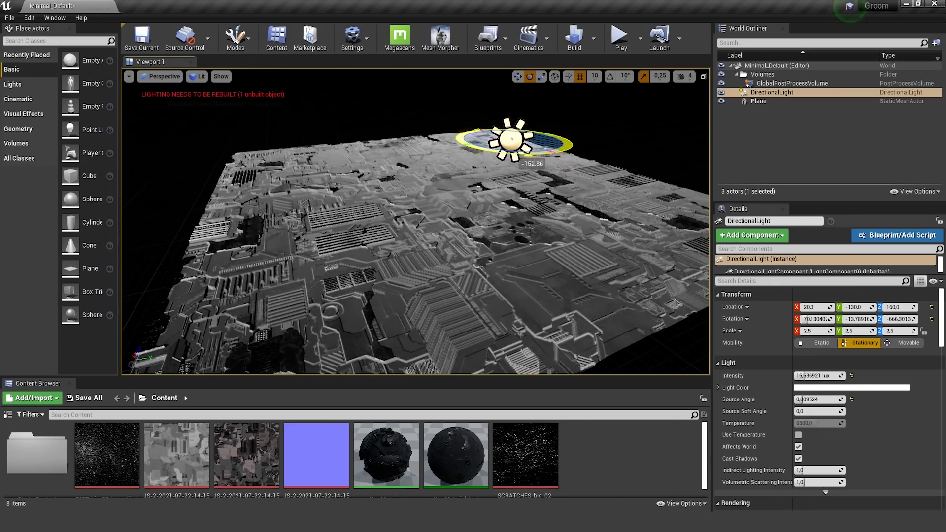